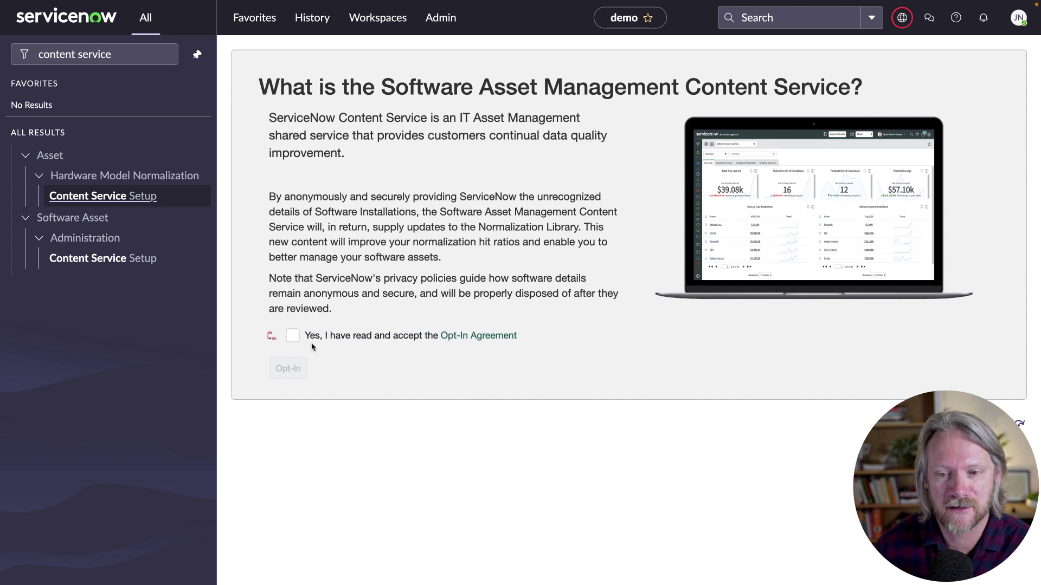
Step: Accept the Opt-In Agreement and opt in to the Software Asset Management Content Service
{"action": "left_click", "coordinate": [292, 336]}
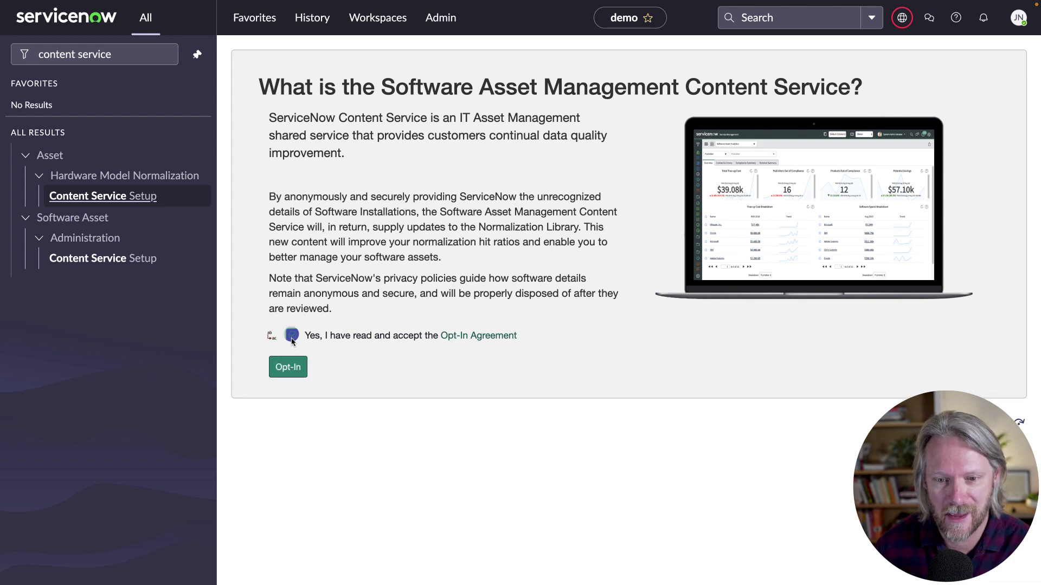
{"action": "left_click", "coordinate": [288, 368]}
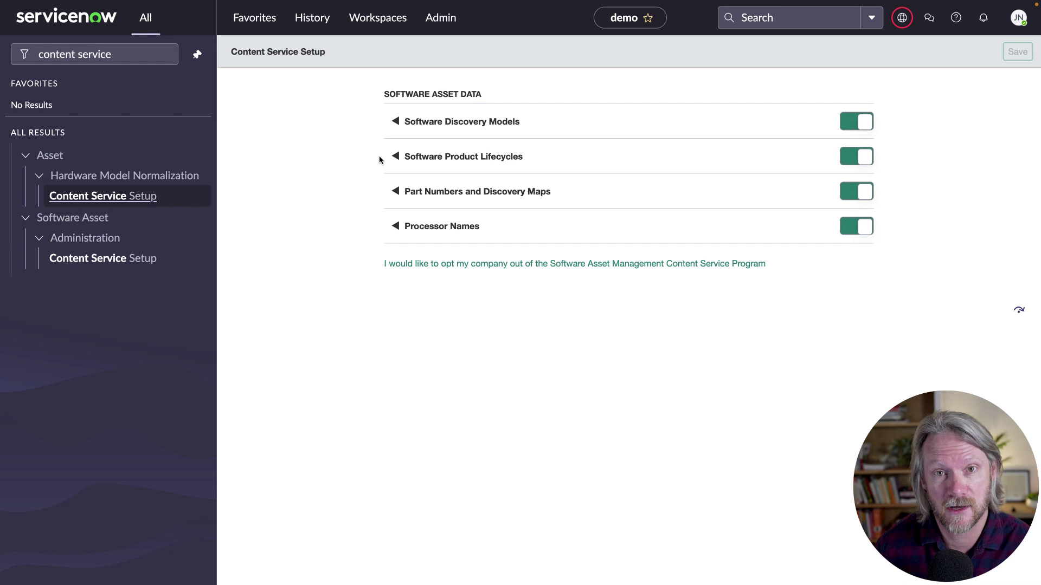
Step: View the descriptions of the Software Product Lifecycles and Software Discovery Models data shared with the content service
{"action": "left_click", "coordinate": [395, 157]}
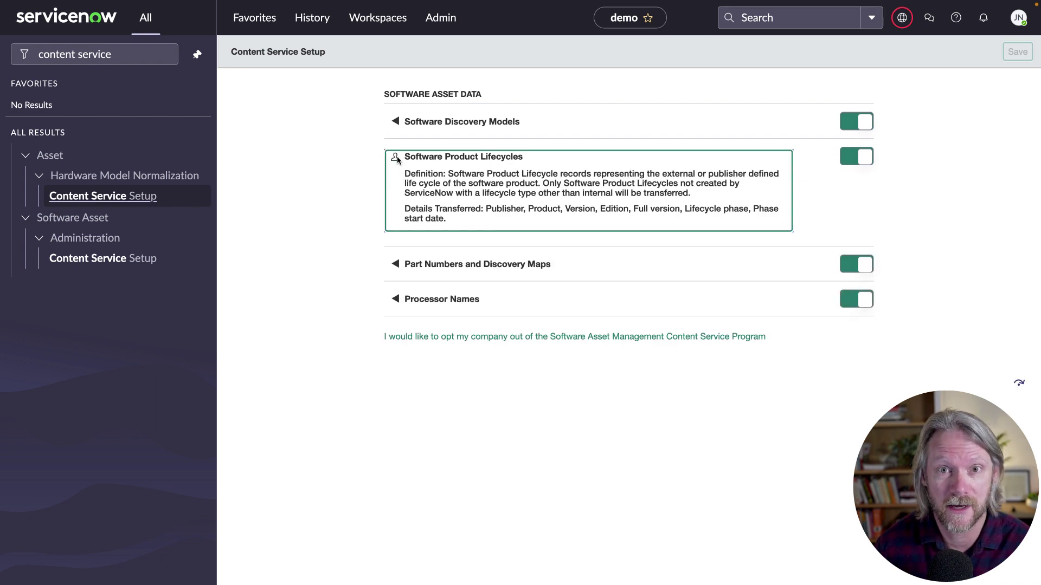
{"action": "left_click", "coordinate": [395, 157]}
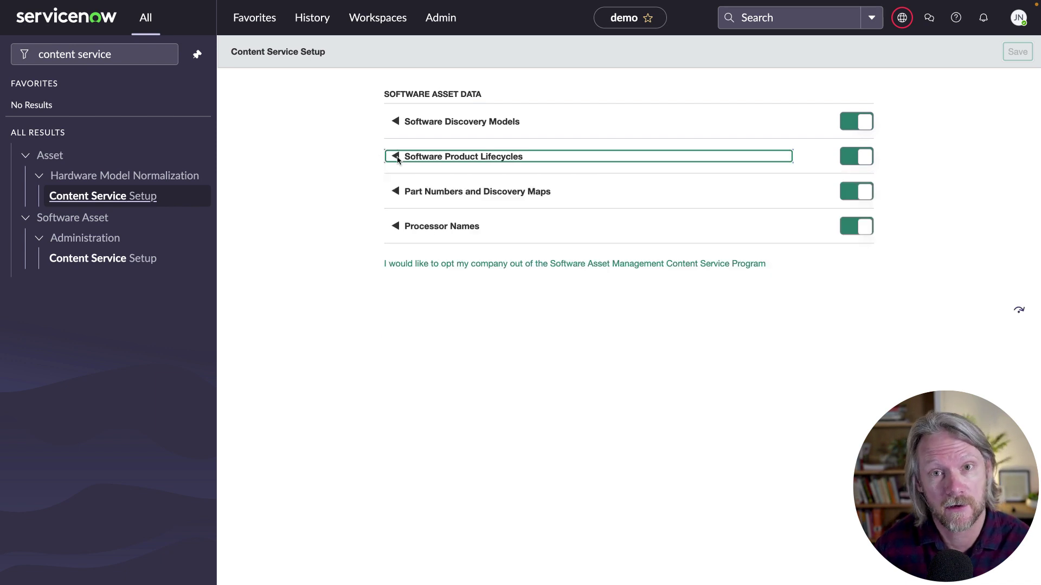
{"action": "left_click", "coordinate": [396, 123]}
{"action": "left_click", "coordinate": [396, 122]}
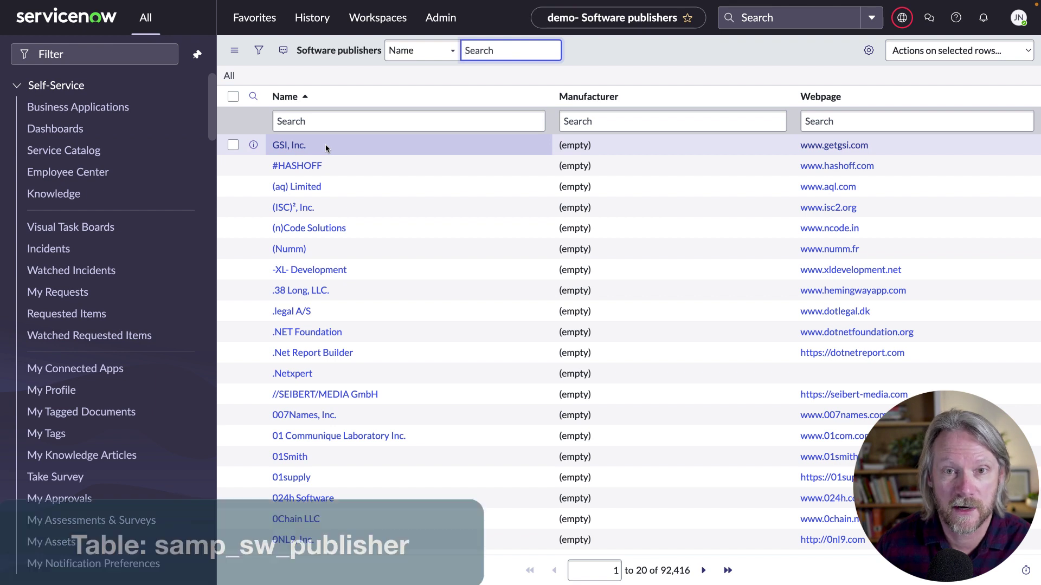
Step: Filter the software publishers by the name microsoft, open the Microsoft record and preview its manufacturer's company details
{"action": "left_click", "coordinate": [330, 121]}
{"action": "type", "text": "microsoft"}
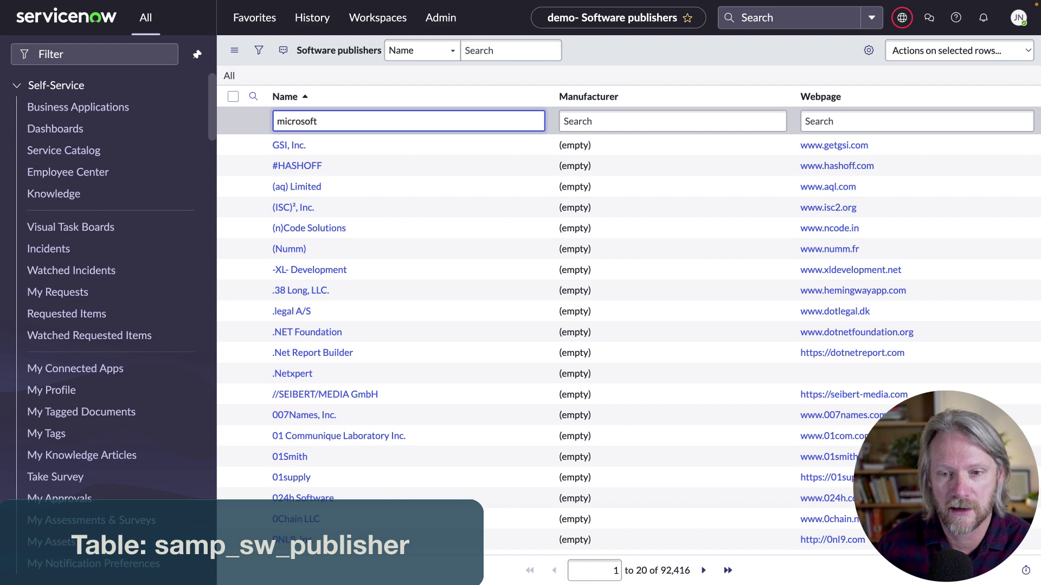
{"action": "key", "text": "Return"}
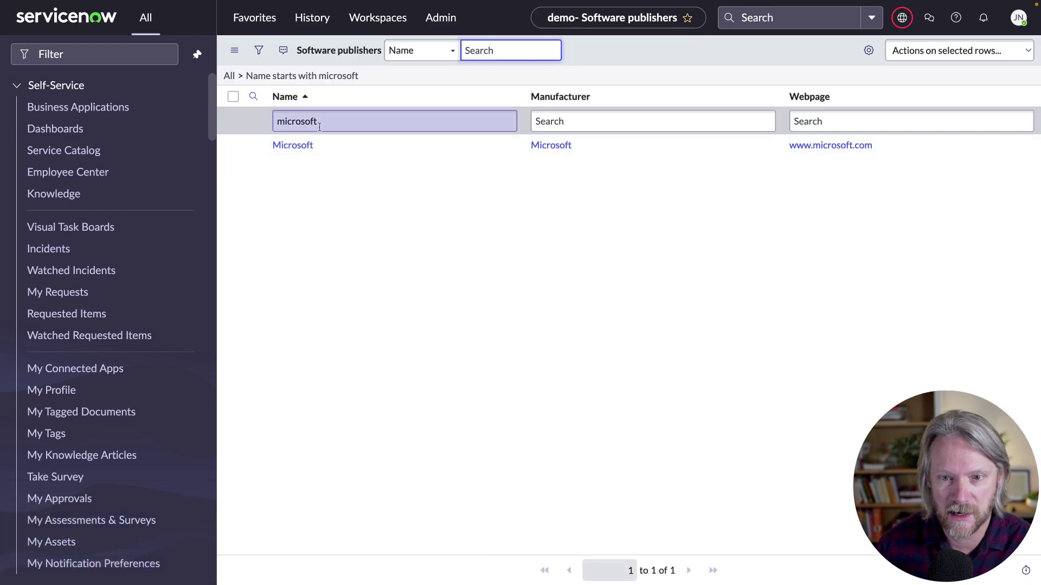
{"action": "left_click", "coordinate": [282, 147]}
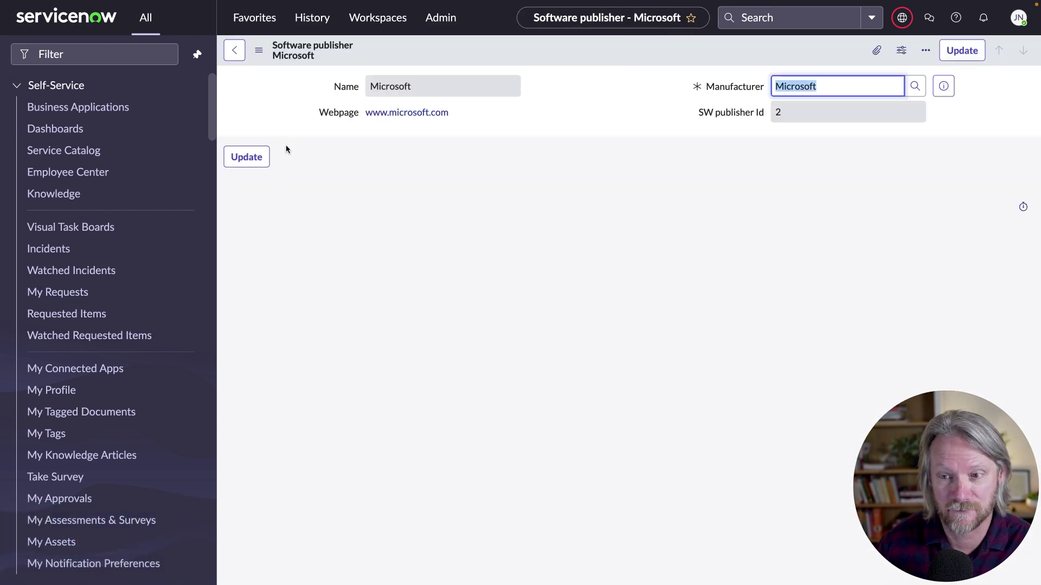
{"action": "left_click", "coordinate": [944, 87]}
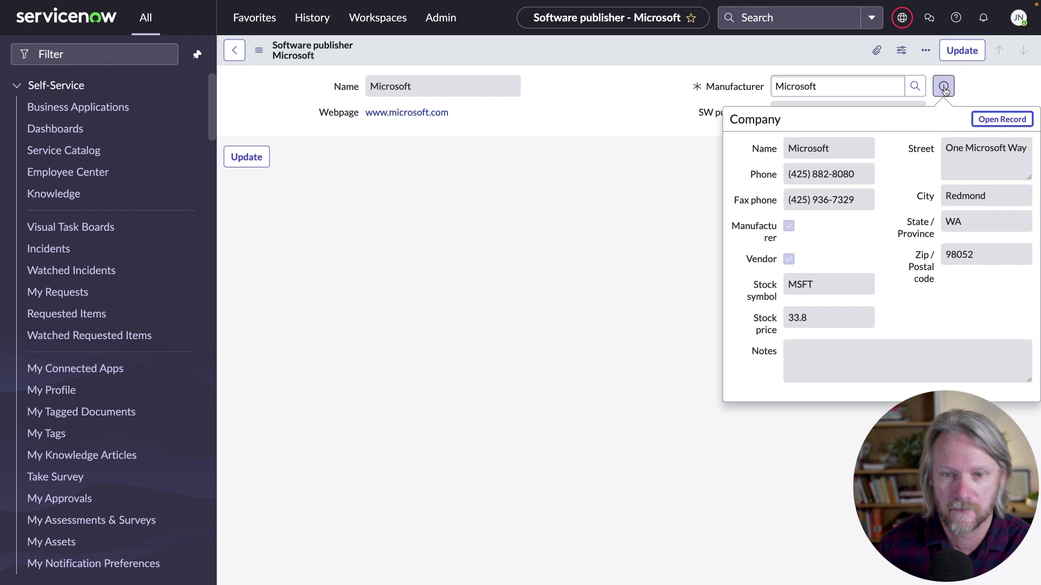
{"action": "key", "text": "alt+Left"}
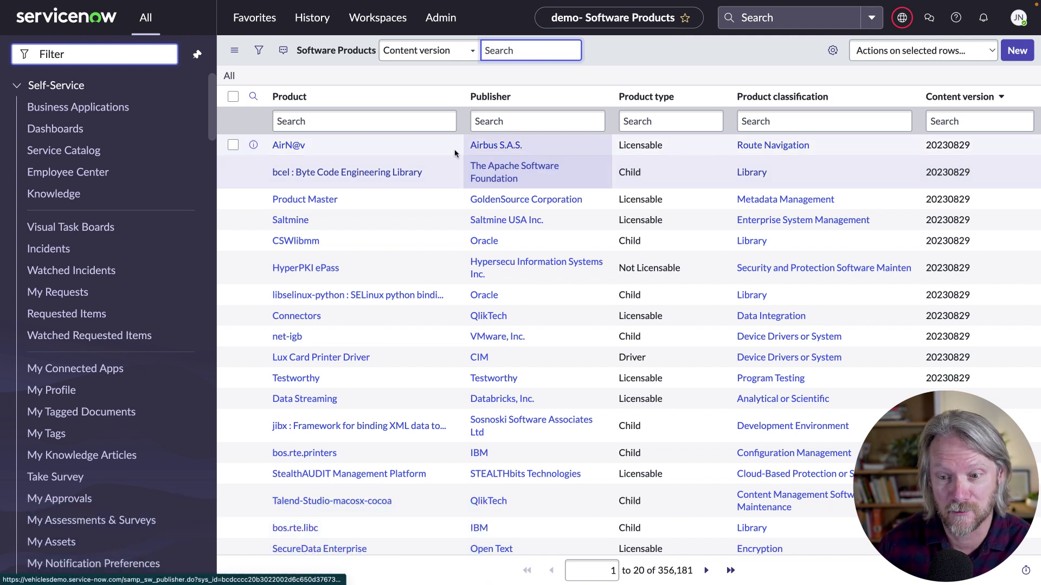
Step: Filter the software products by snagit and open the licensable SnagIt product record
{"action": "left_click", "coordinate": [410, 120]}
{"action": "type", "text": "snagit"}
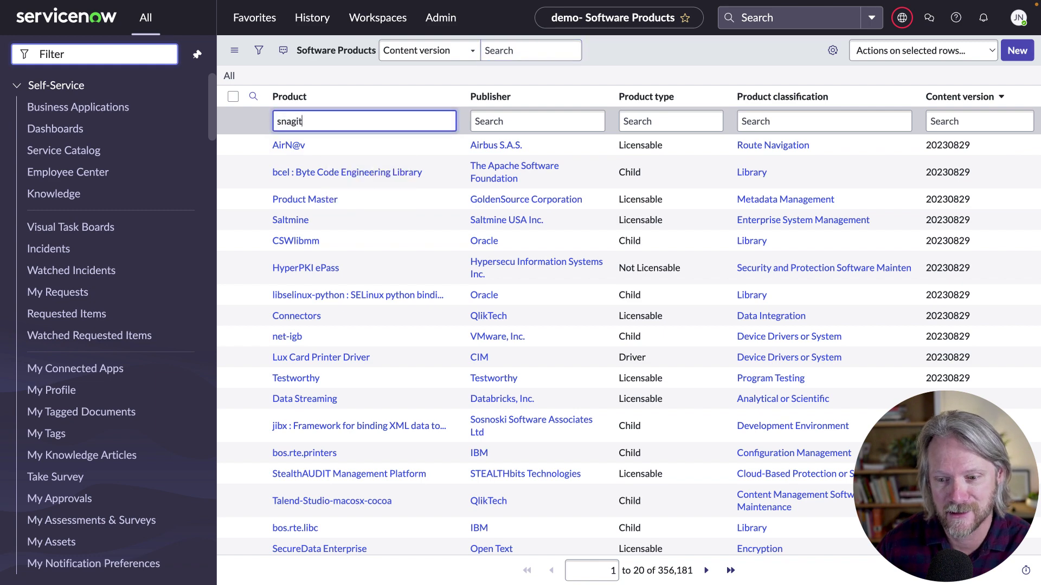
{"action": "key", "text": "Return"}
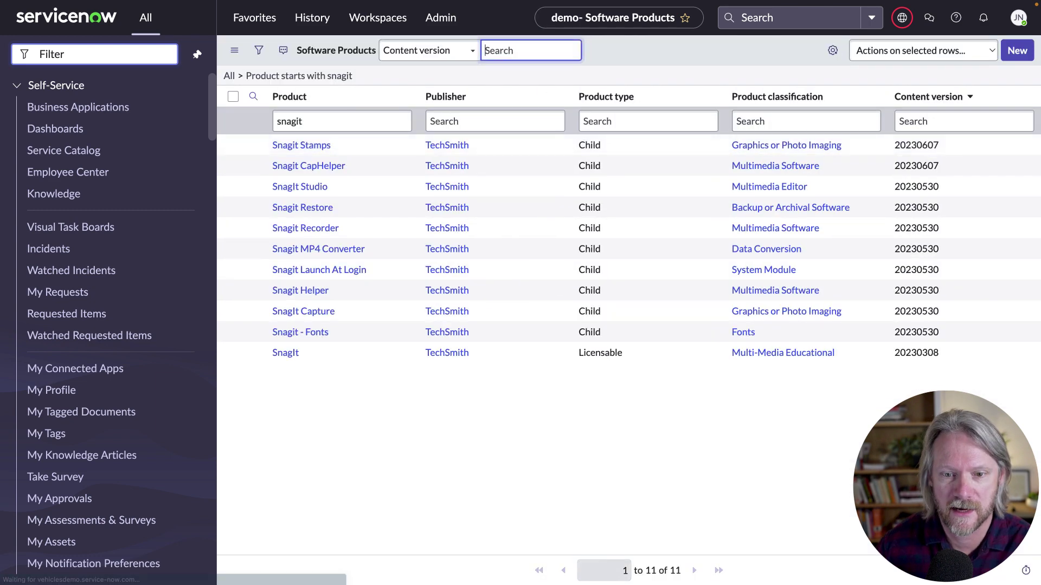
{"action": "left_click", "coordinate": [286, 356]}
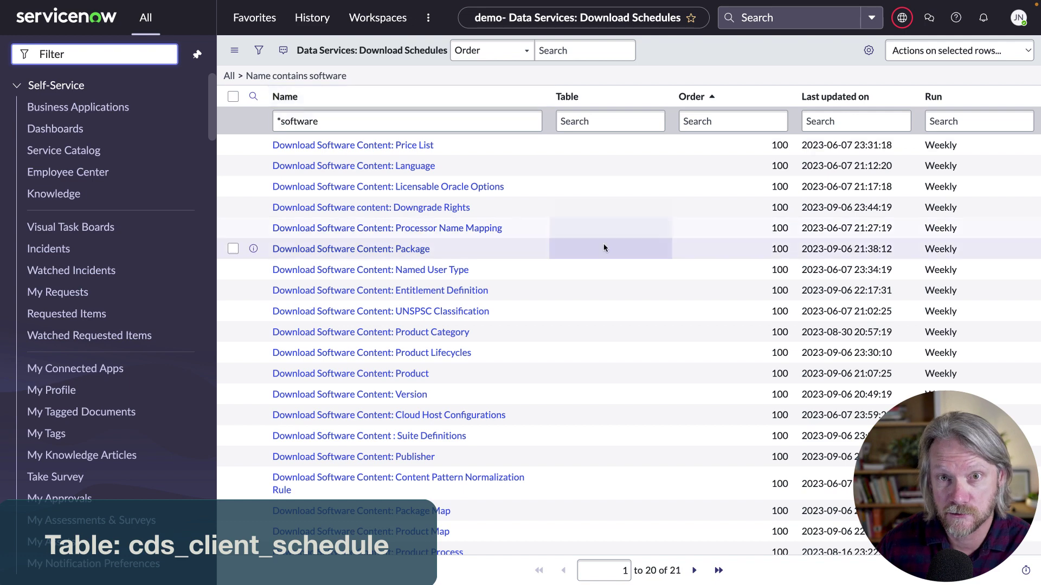
Step: Look through the download schedules for the software content
{"action": "scroll", "coordinate": [603, 248], "scroll_direction": "down", "scroll_amount": 1}
{"action": "scroll", "coordinate": [603, 248], "scroll_direction": "down", "scroll_amount": 1}
{"action": "scroll", "coordinate": [604, 248], "scroll_direction": "up", "scroll_amount": 1}
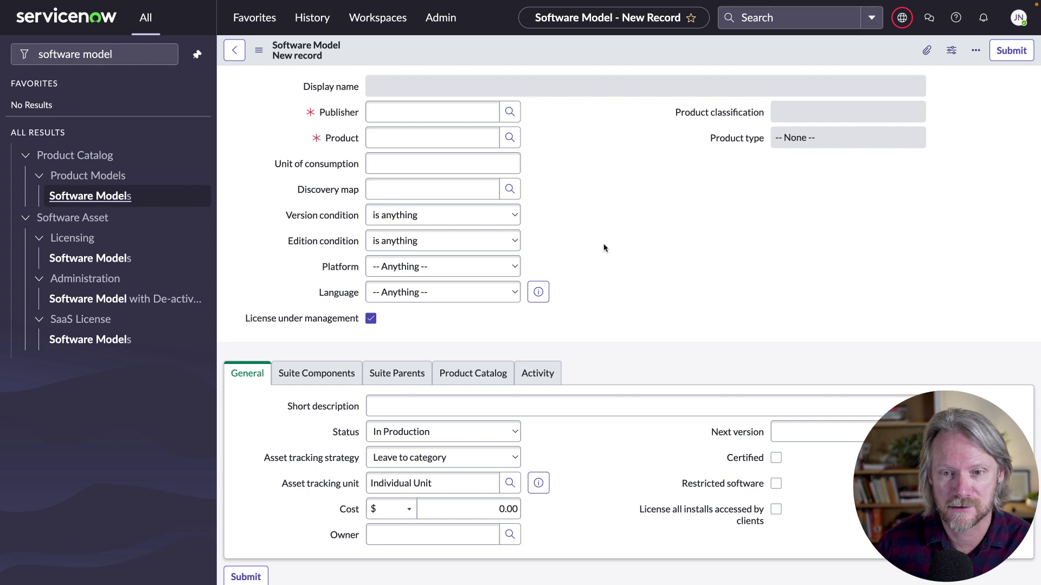
Step: Set the new software model's publisher to TechSmith and its product to SnagIt
{"action": "left_click", "coordinate": [433, 114]}
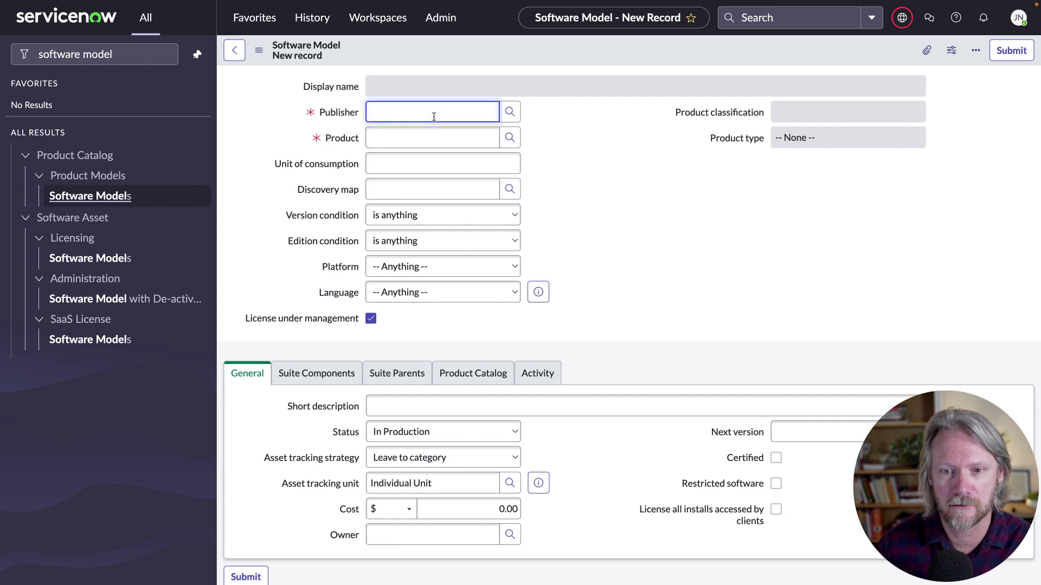
{"action": "type", "text": "techsmith"}
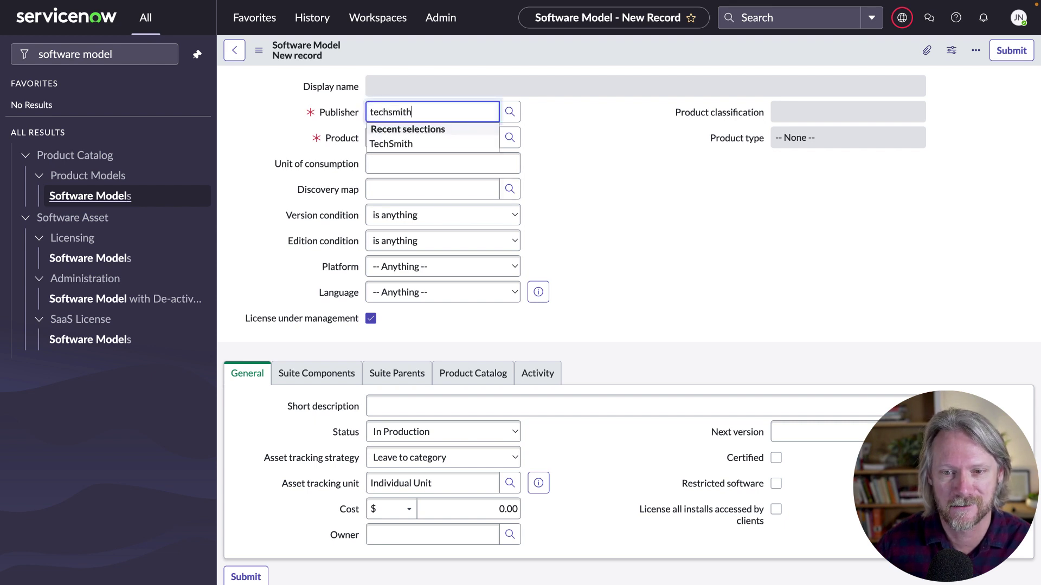
{"action": "key", "text": "Return"}
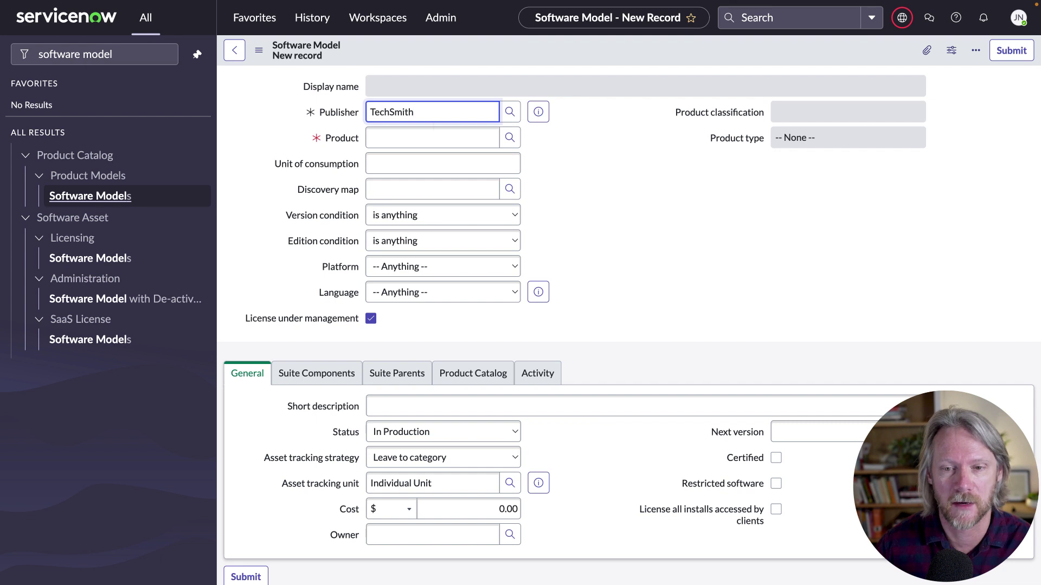
{"action": "left_click", "coordinate": [427, 138]}
{"action": "type", "text": "snag"}
{"action": "key", "text": "Down"}
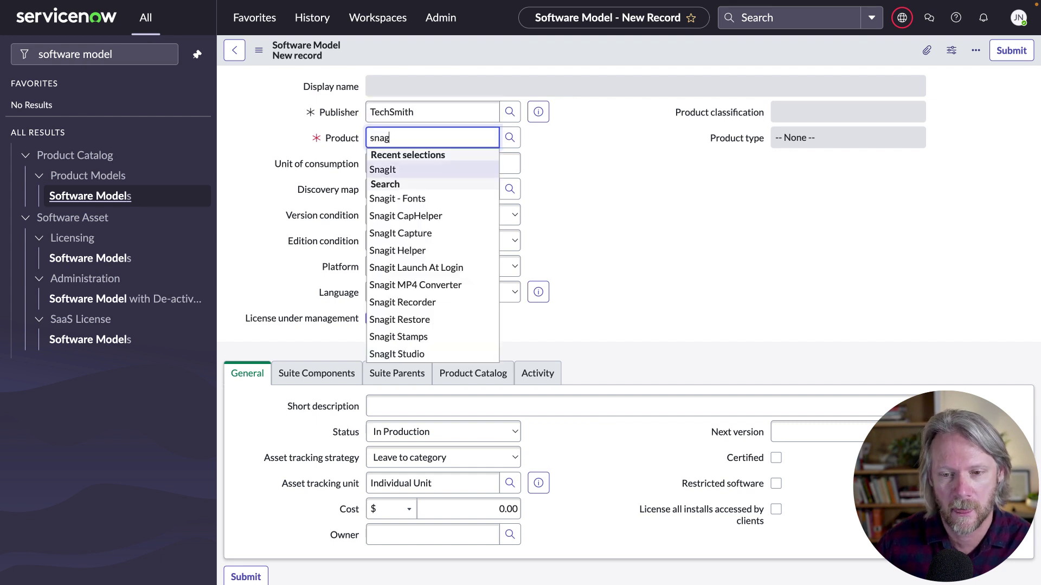
{"action": "key", "text": "Return"}
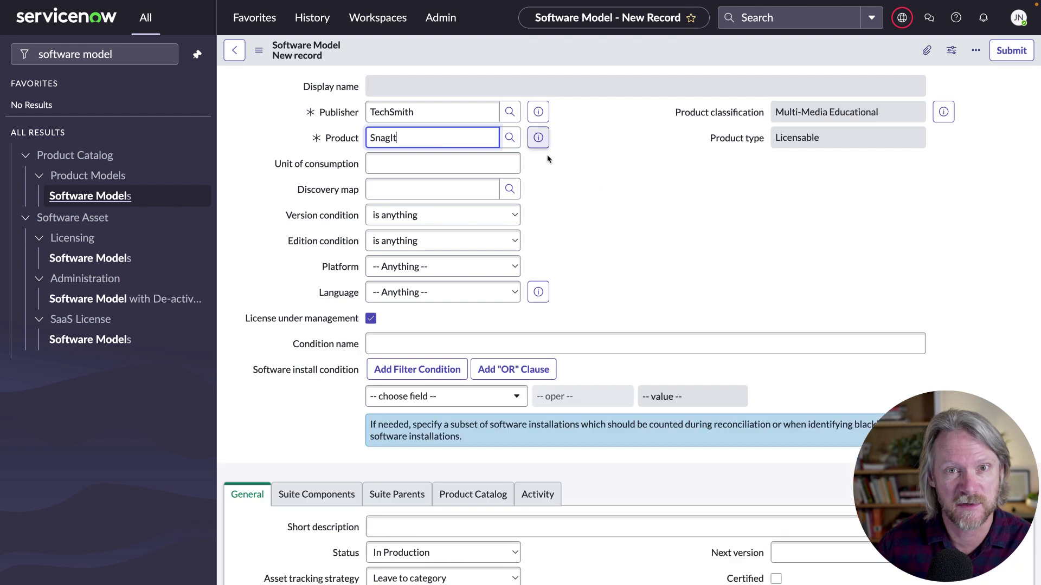
Step: Set the software model's version condition to starts with 12 and save the record
{"action": "left_click", "coordinate": [498, 217]}
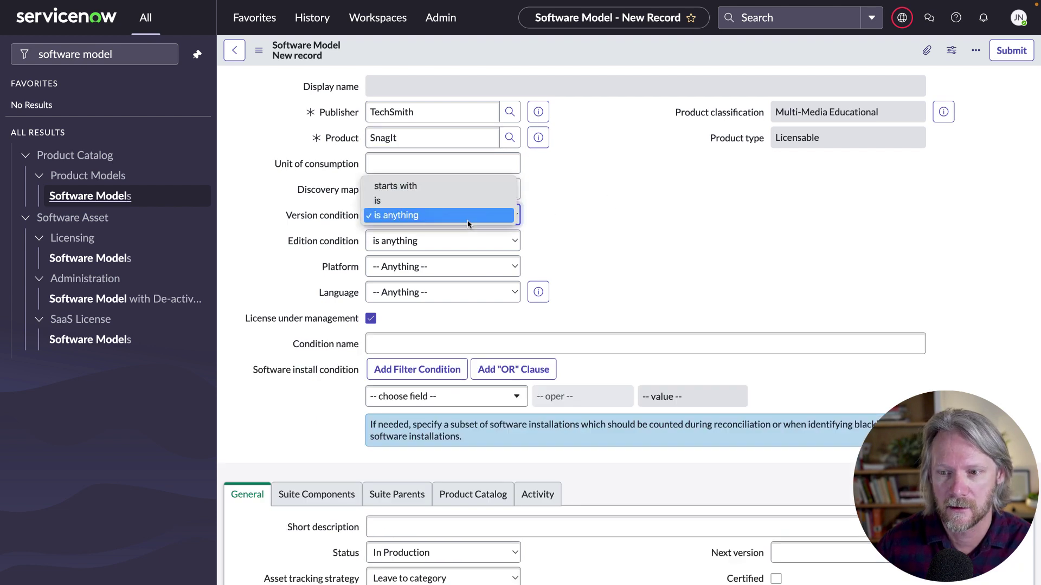
{"action": "left_click", "coordinate": [450, 187]}
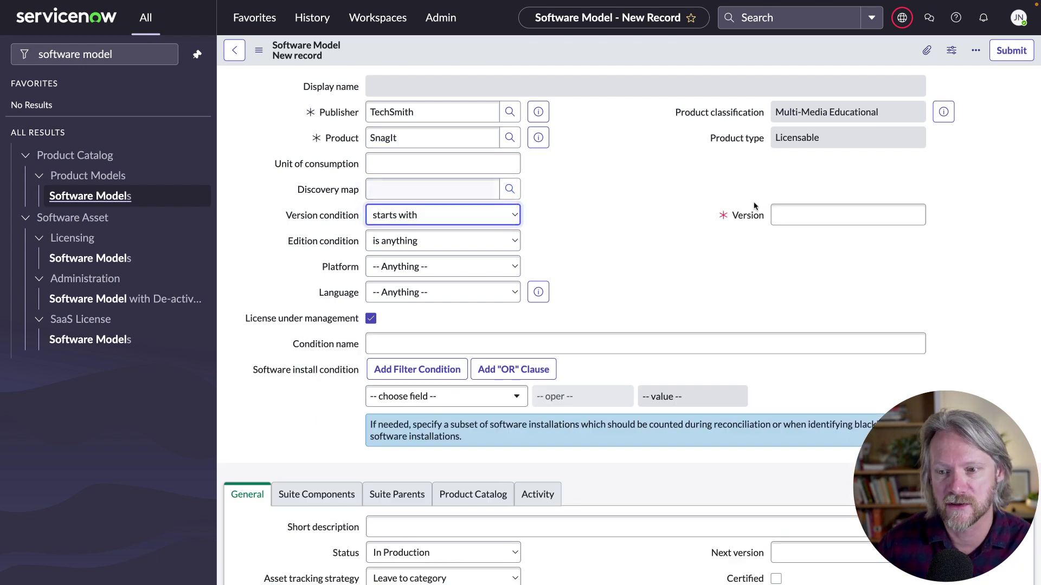
{"action": "left_click", "coordinate": [764, 207]}
{"action": "type", "text": "12"}
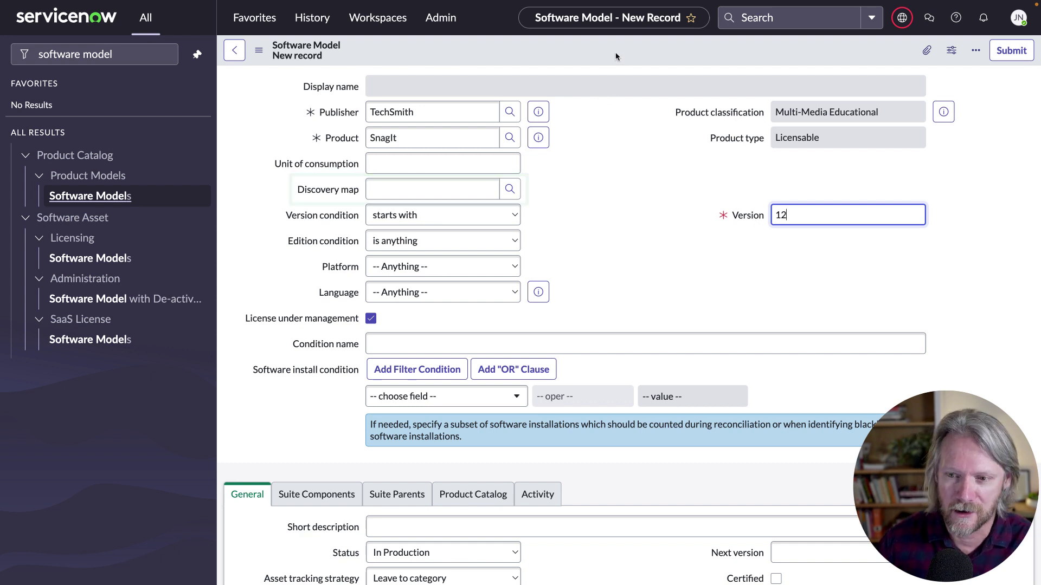
{"action": "right_click", "coordinate": [616, 57]}
{"action": "left_click", "coordinate": [625, 65]}
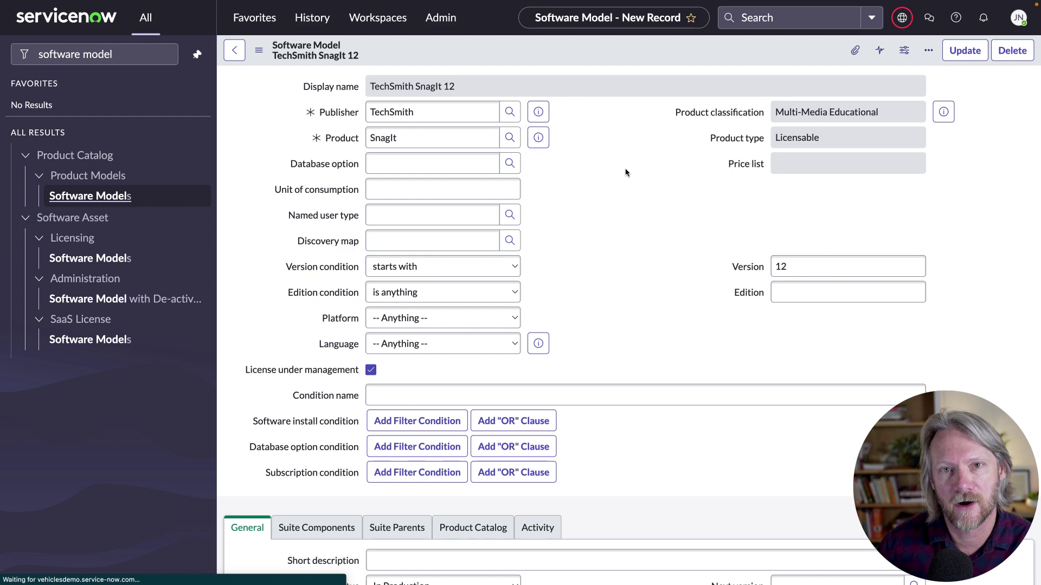
Step: Review the software product lifecycles related to the TechSmith SnagIt 12 model, including versions, phases and start dates
{"action": "scroll", "coordinate": [626, 172], "scroll_direction": "down", "scroll_amount": 12}
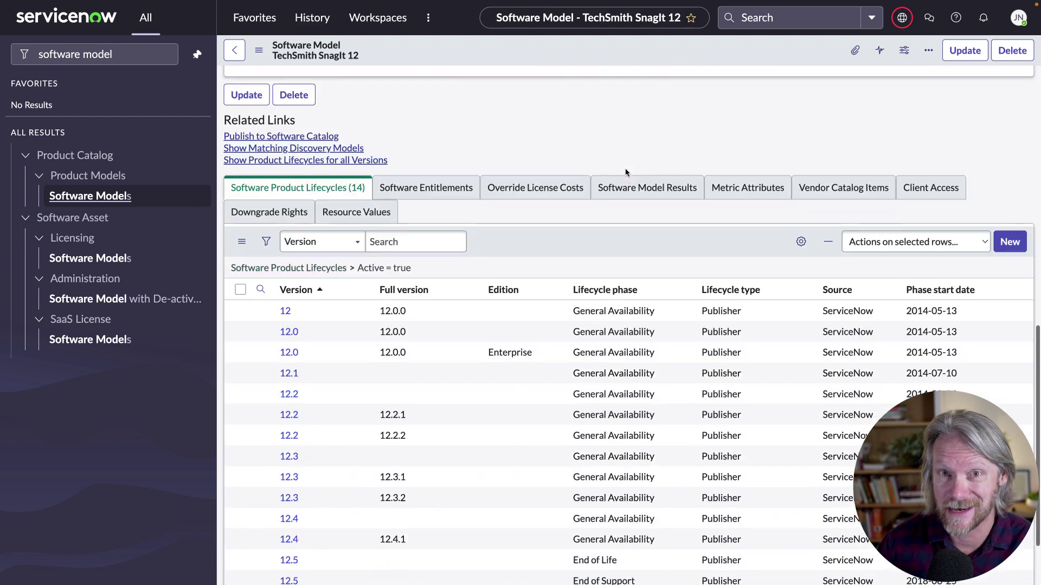
{"action": "scroll", "coordinate": [625, 172], "scroll_direction": "down", "scroll_amount": 1}
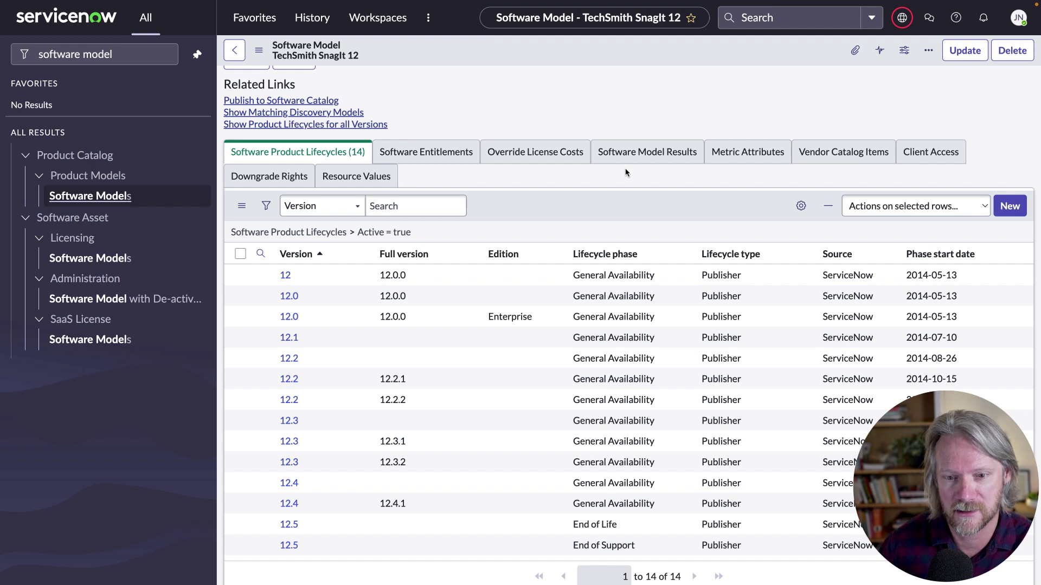
{"action": "scroll", "coordinate": [626, 173], "scroll_direction": "down", "scroll_amount": 1}
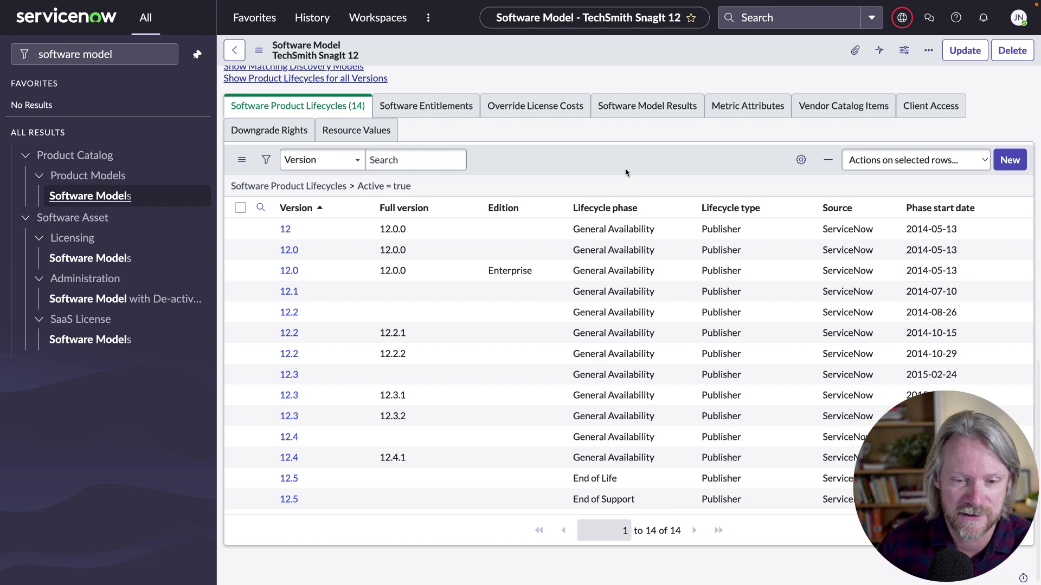
{"action": "scroll", "coordinate": [625, 173], "scroll_direction": "up", "scroll_amount": 1}
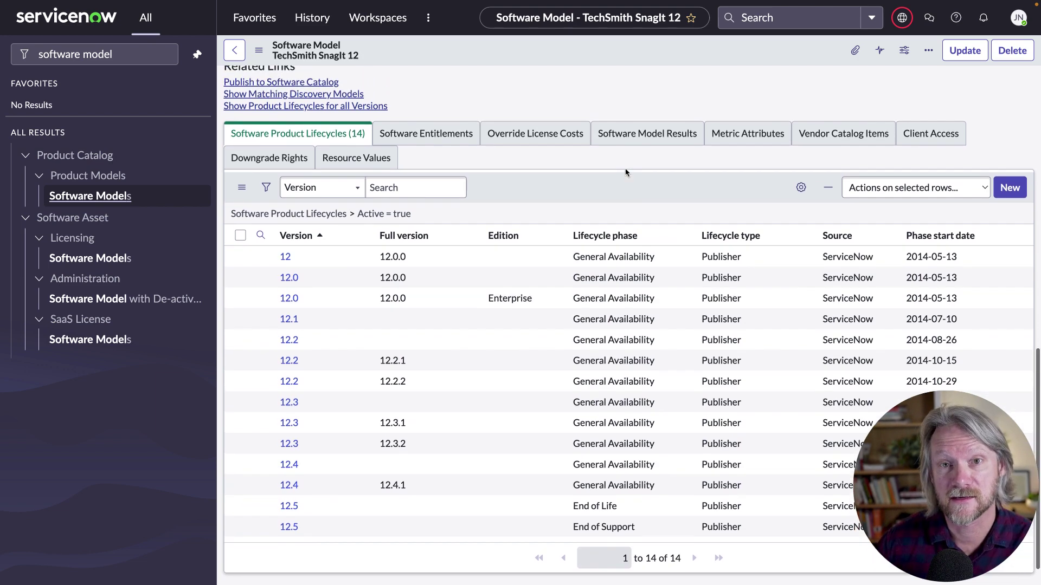
{"action": "scroll", "coordinate": [626, 172], "scroll_direction": "up", "scroll_amount": 10}
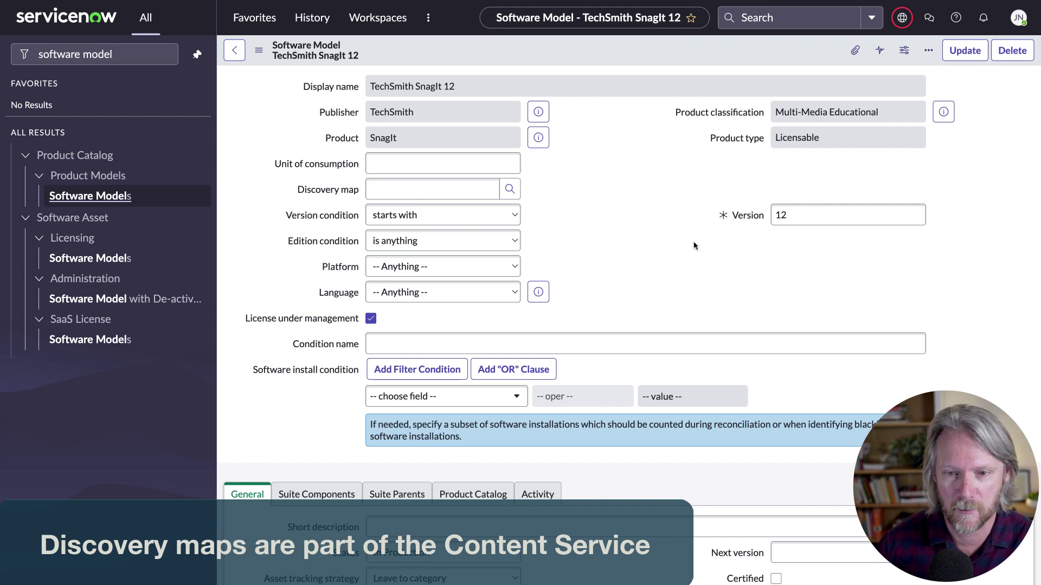
Step: Search the discovery maps for products starting with snagit and versions containing 12
{"action": "left_click", "coordinate": [515, 189]}
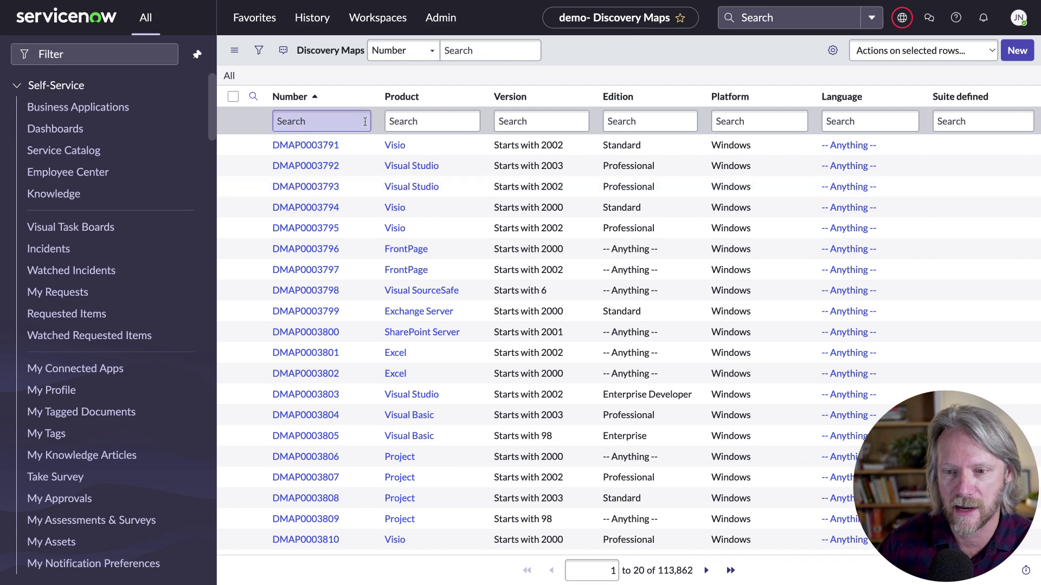
{"action": "left_click", "coordinate": [415, 120]}
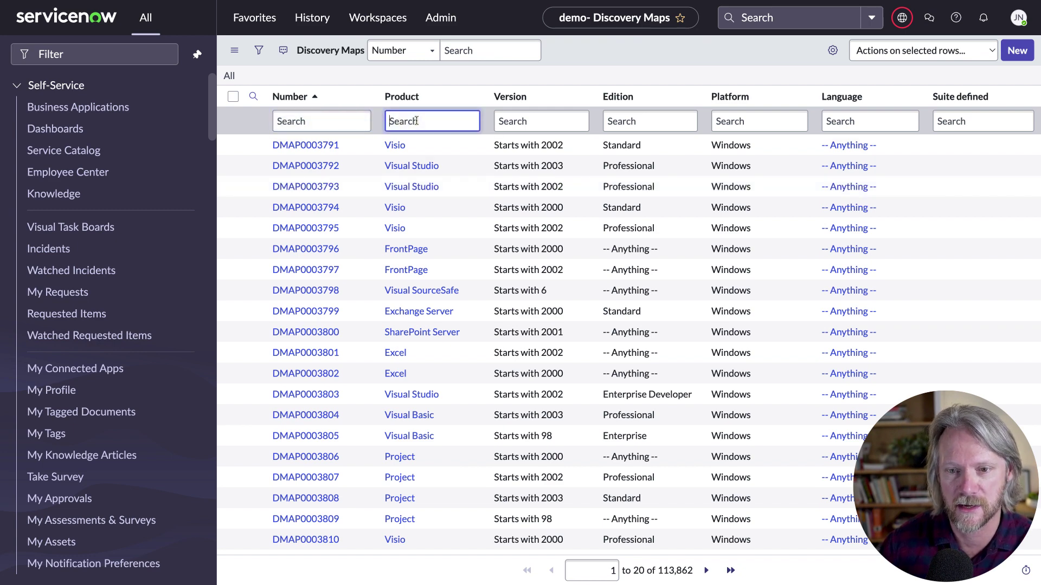
{"action": "type", "text": "snagit"}
{"action": "key", "text": "Return"}
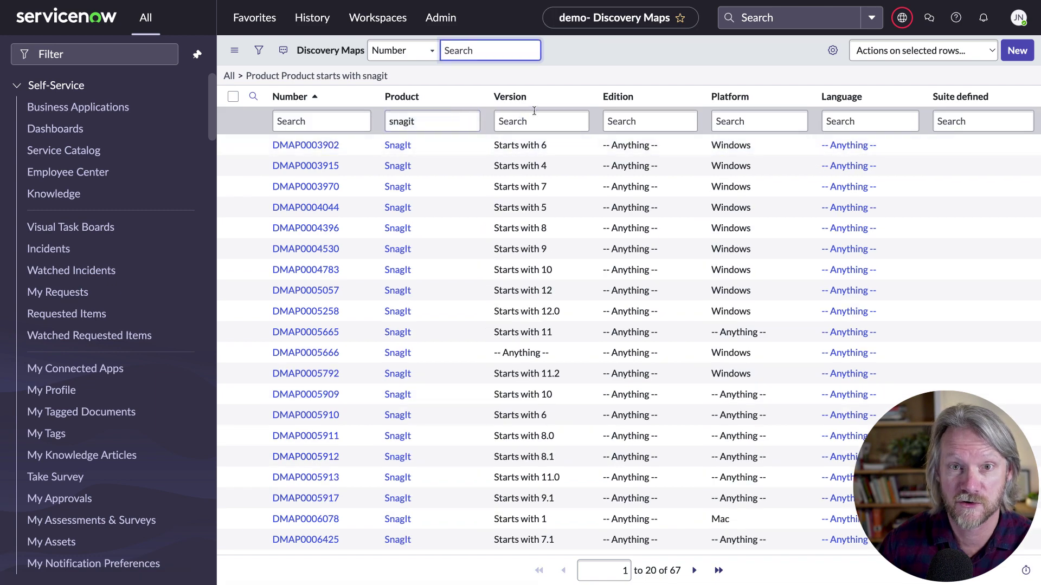
{"action": "left_click", "coordinate": [534, 115]}
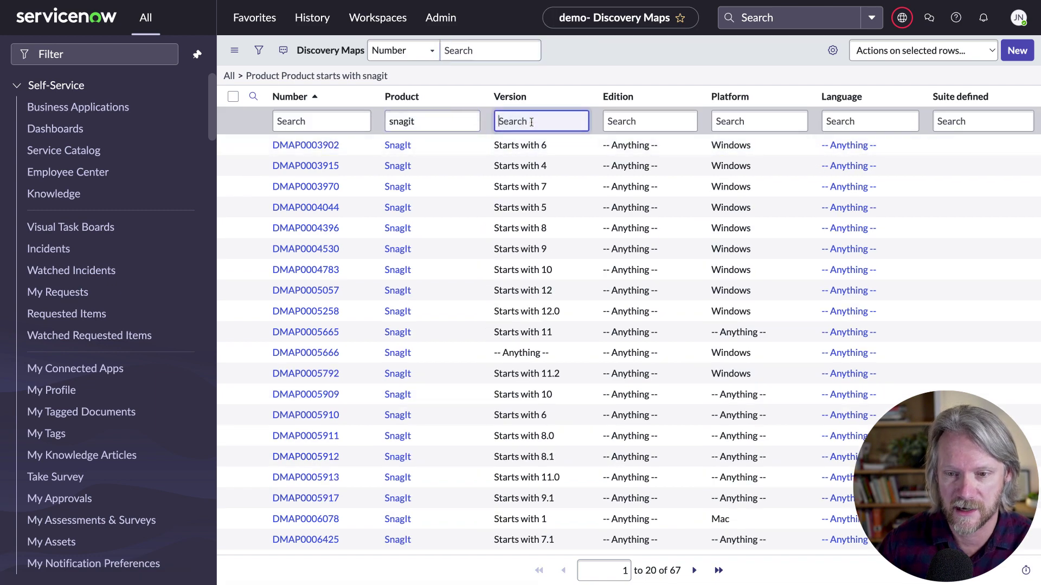
{"action": "type", "text": "*12"}
{"action": "key", "text": "Return"}
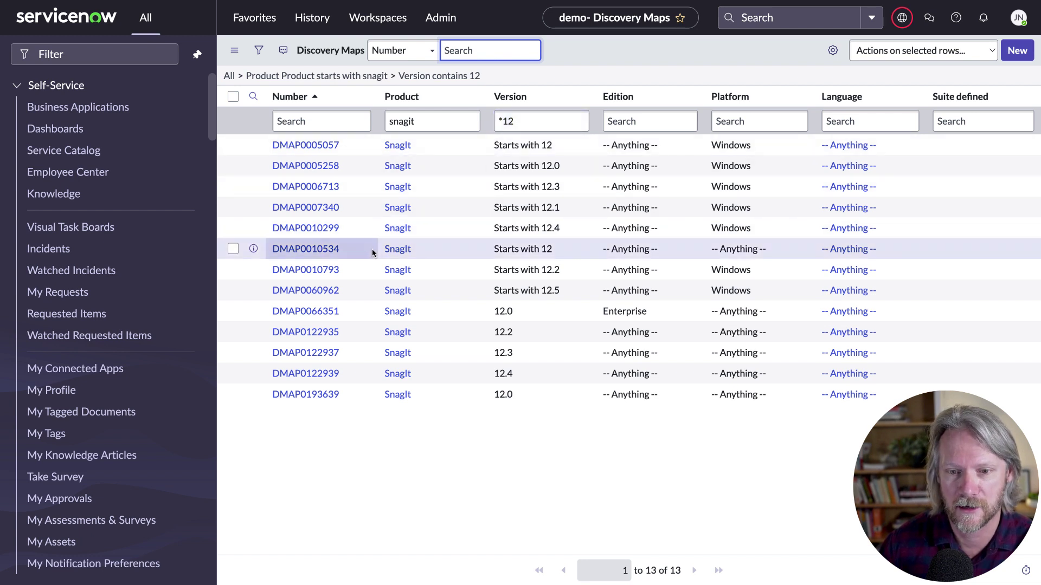
Step: Copy the discovery map number DMAP0010534 into the TechSmith SnagIt 12 software model's Discovery map field and save the record
{"action": "left_click_drag", "start_coordinate": [359, 251], "coordinate": [272, 250]}
{"action": "key", "text": "ctrl+c"}
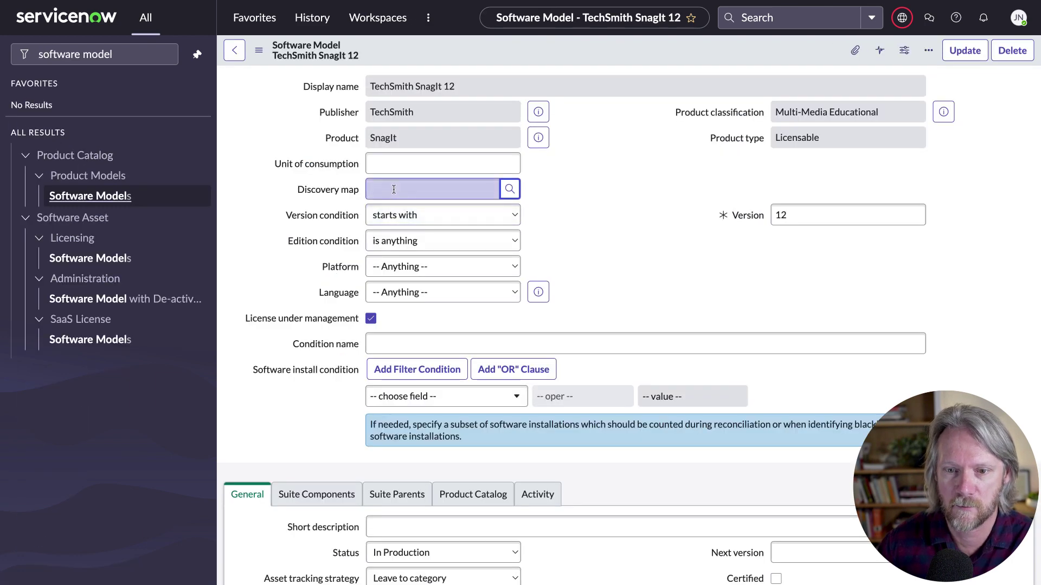
{"action": "left_click", "coordinate": [394, 190]}
{"action": "key", "text": "ctrl+v"}
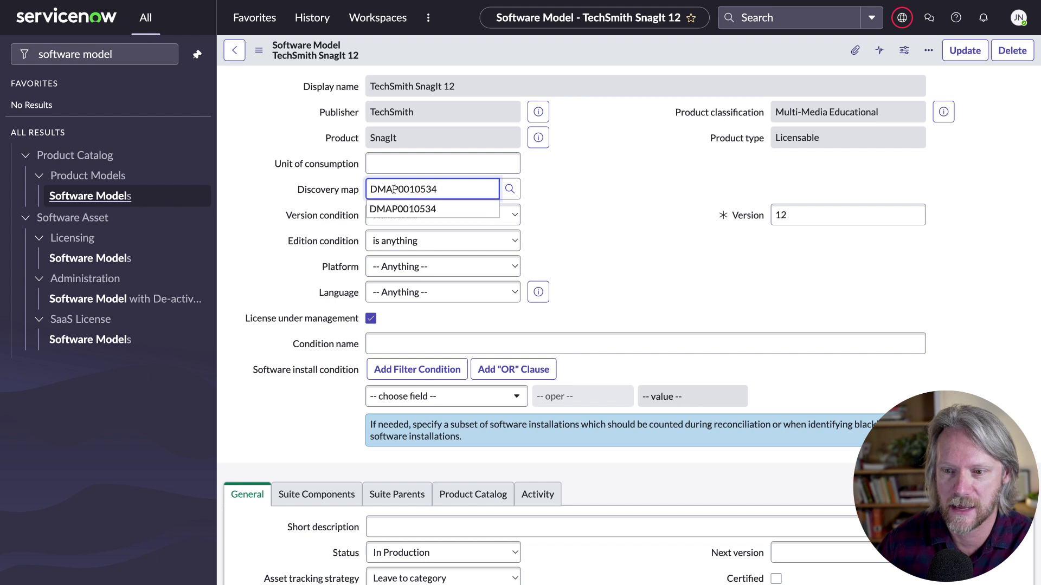
{"action": "left_click", "coordinate": [398, 210]}
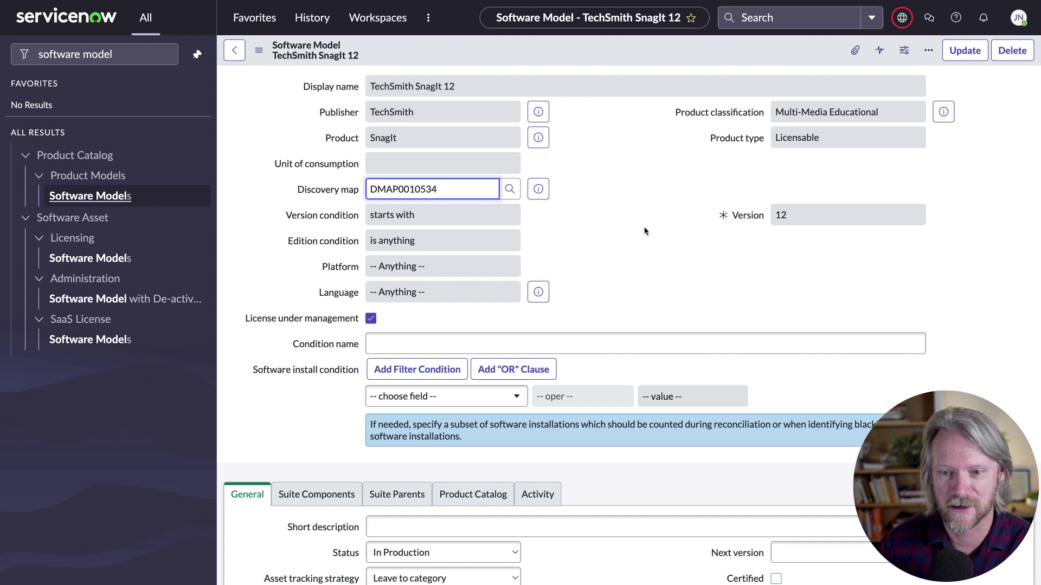
{"action": "right_click", "coordinate": [630, 52]}
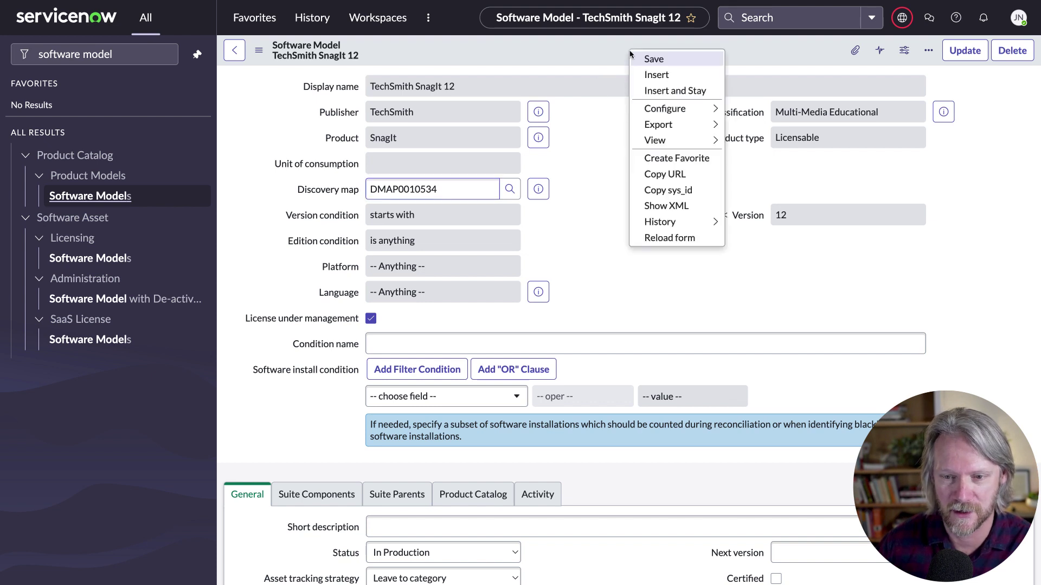
{"action": "left_click", "coordinate": [653, 59]}
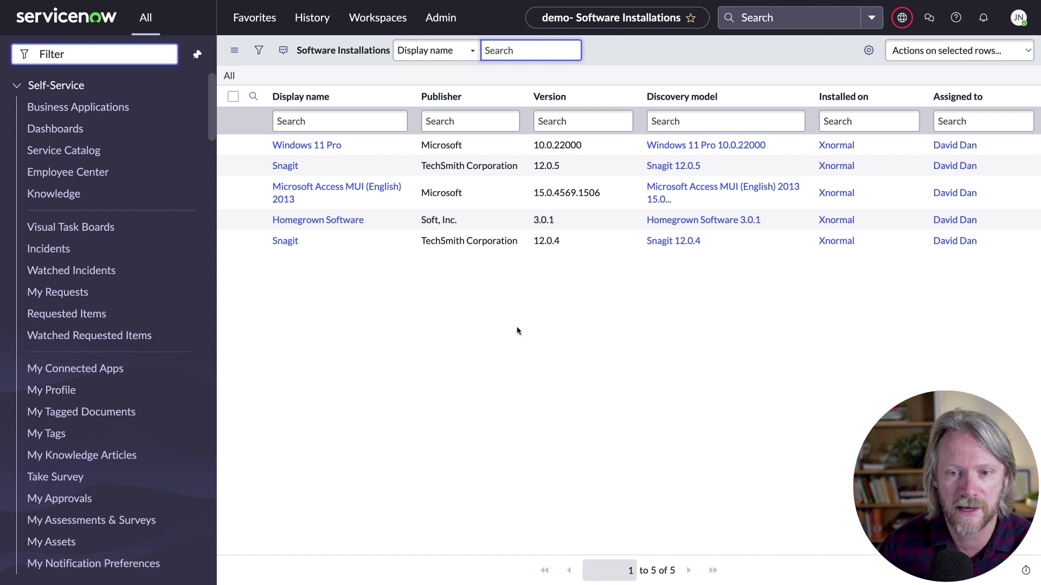
Step: Open the discovery model of the Windows 11 Pro installation, compare its normalized and discovered values, and return to the installations list
{"action": "left_click", "coordinate": [324, 150]}
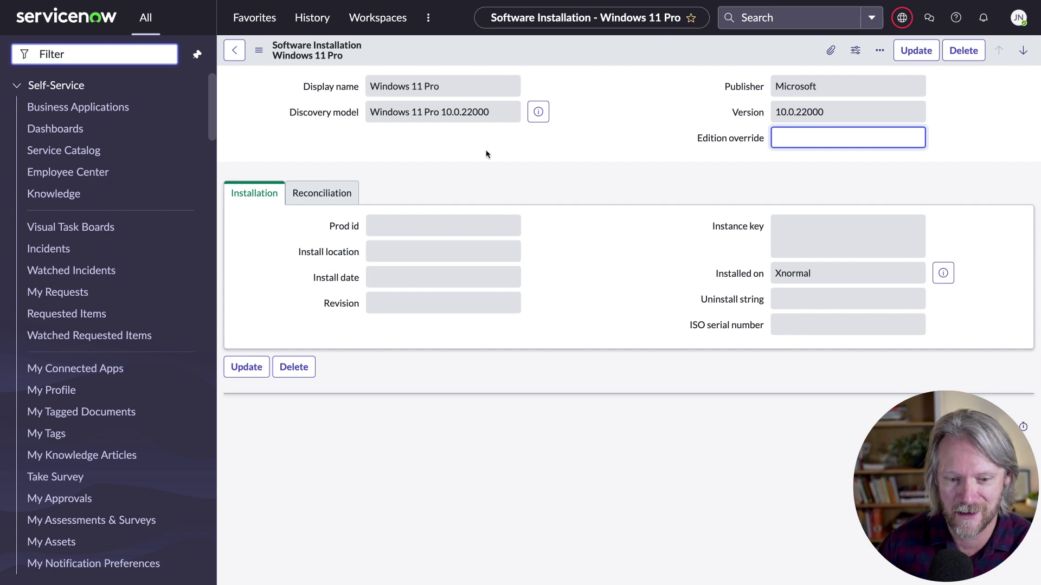
{"action": "left_click", "coordinate": [538, 115]}
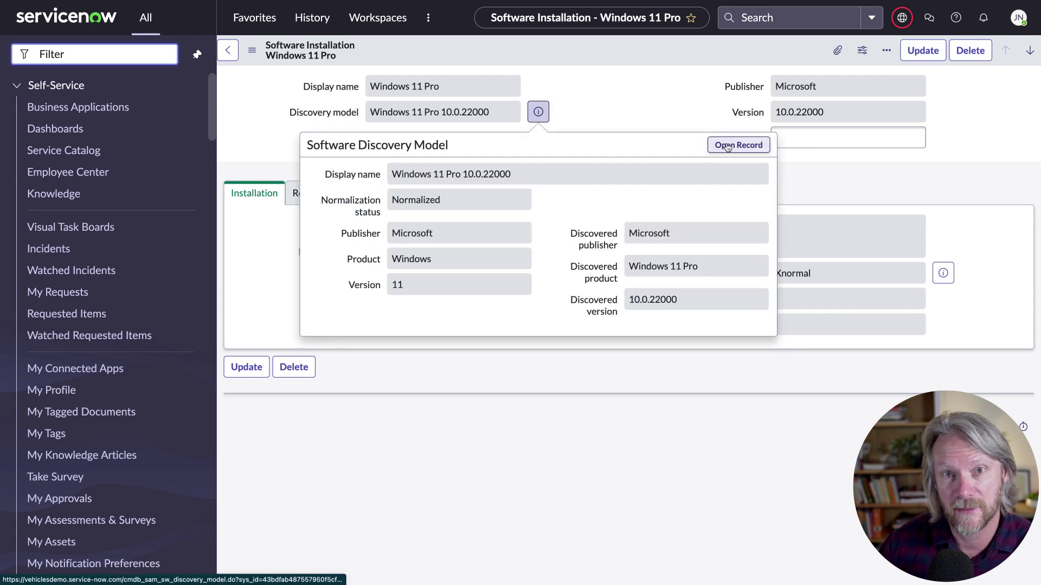
{"action": "left_click", "coordinate": [725, 146]}
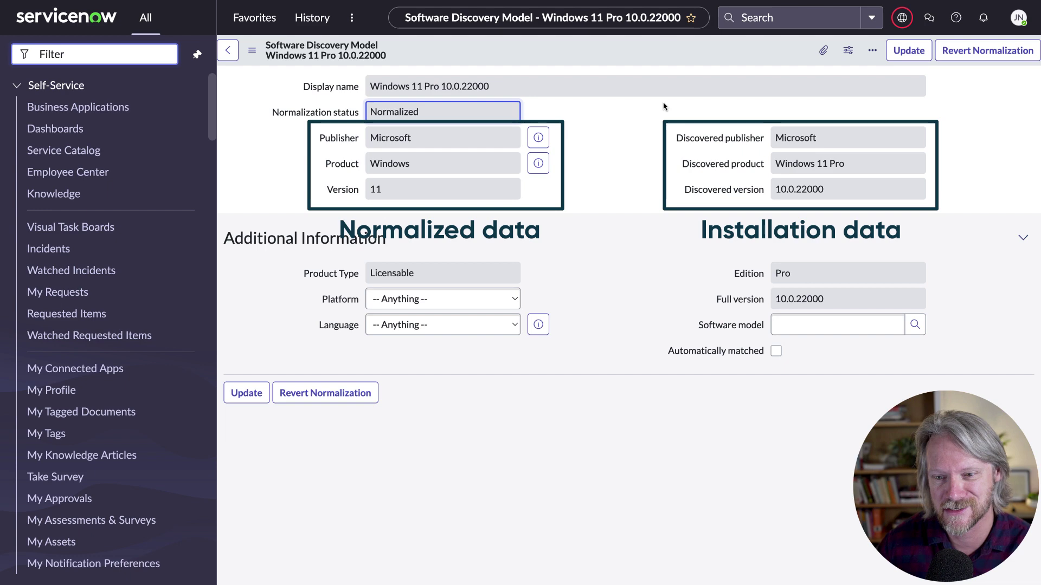
{"action": "left_click", "coordinate": [229, 53]}
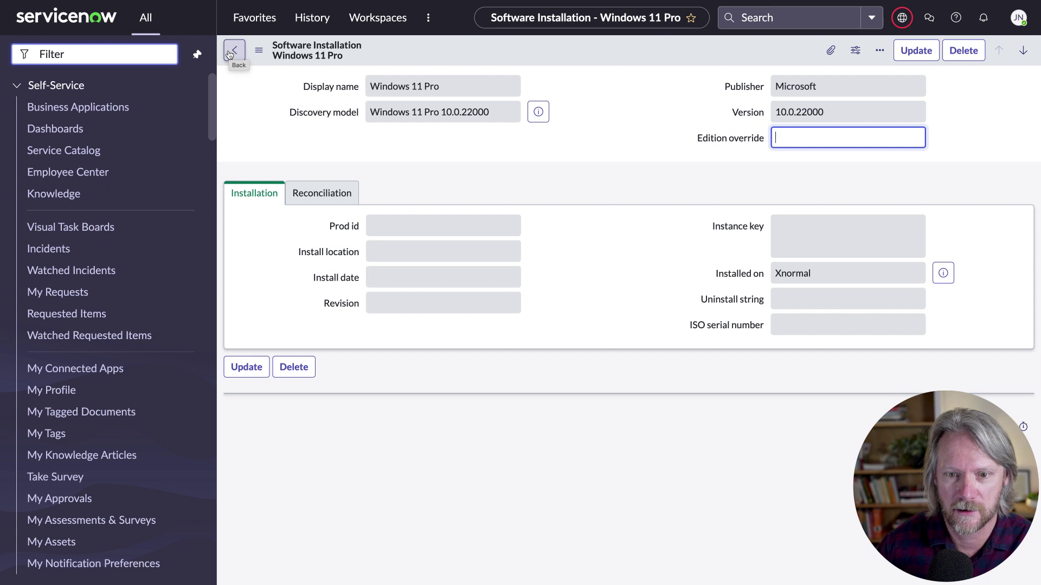
{"action": "left_click", "coordinate": [229, 52]}
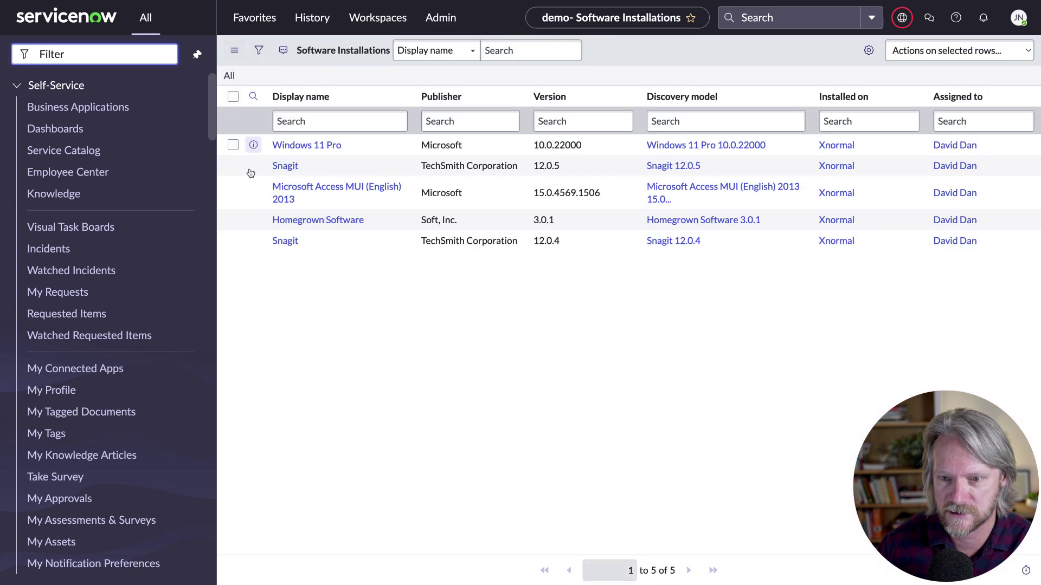
Step: Preview the discovery models of the Snagit 12.0.5 and 12.0.4 installations to examine their normalization status and versions
{"action": "left_click", "coordinate": [286, 168]}
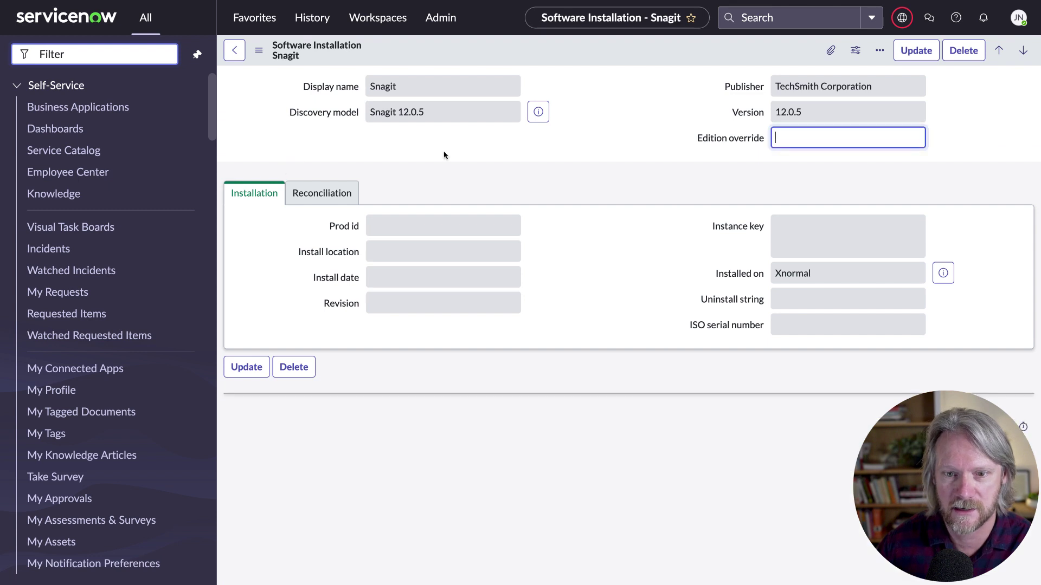
{"action": "left_click", "coordinate": [539, 113]}
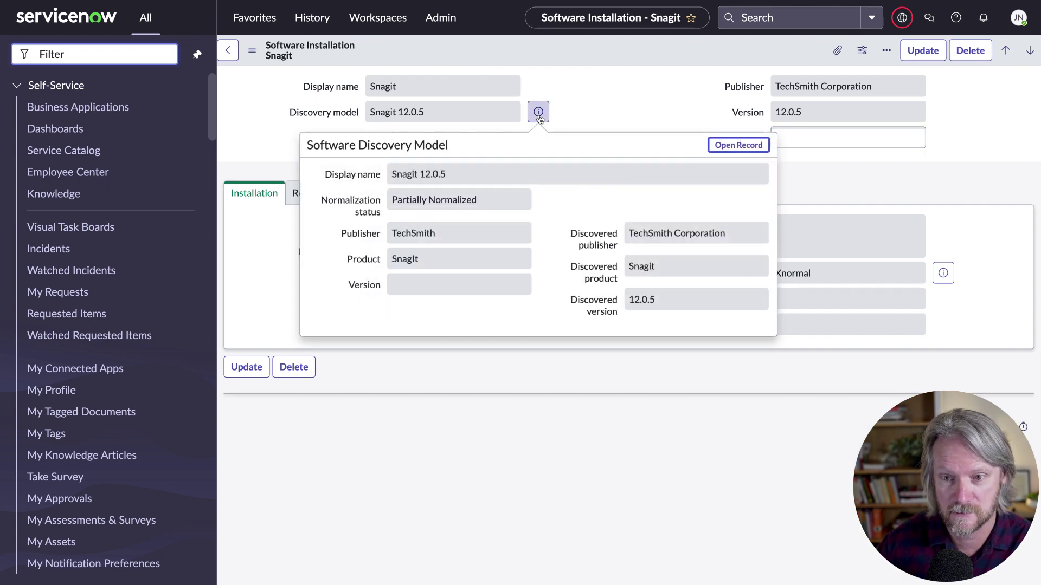
{"action": "left_click", "coordinate": [682, 135]}
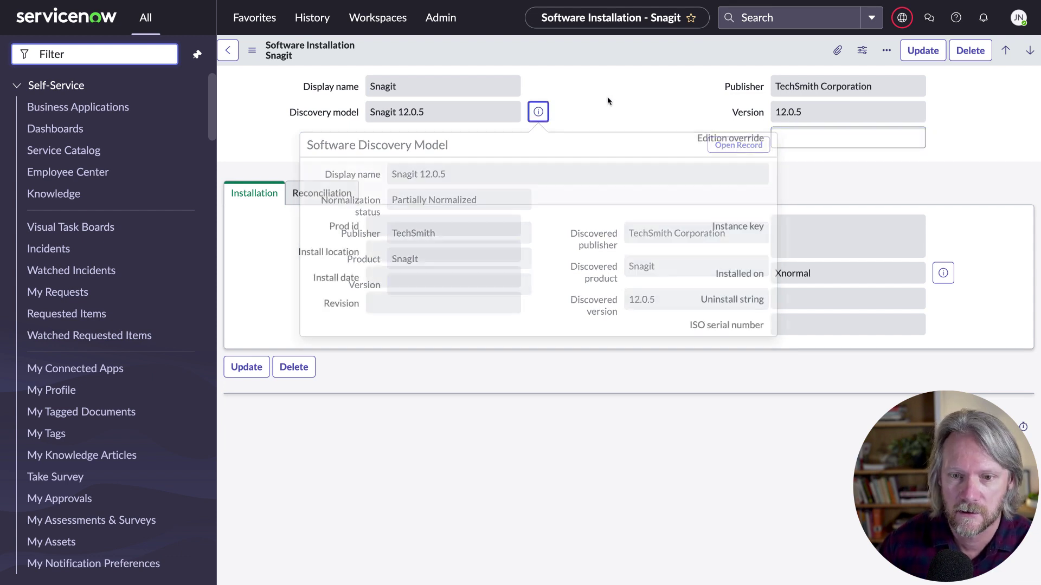
{"action": "left_click", "coordinate": [240, 52]}
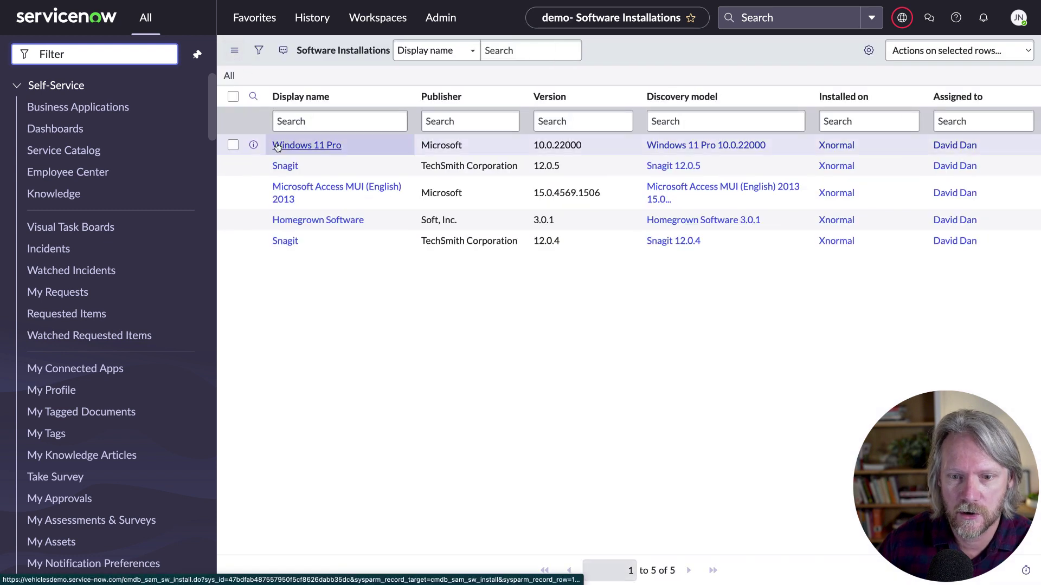
{"action": "left_click", "coordinate": [284, 242]}
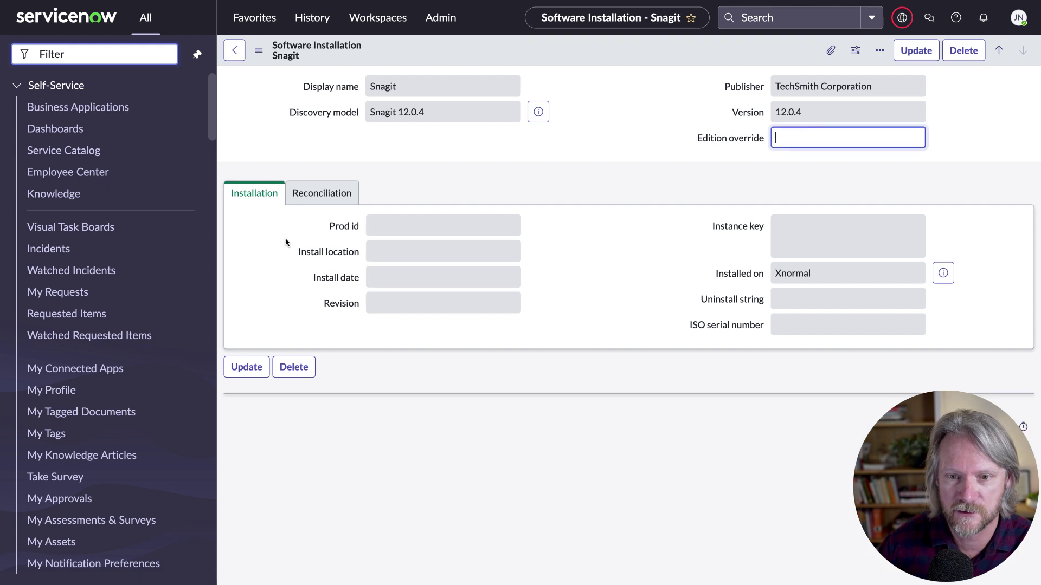
{"action": "left_click", "coordinate": [538, 112]}
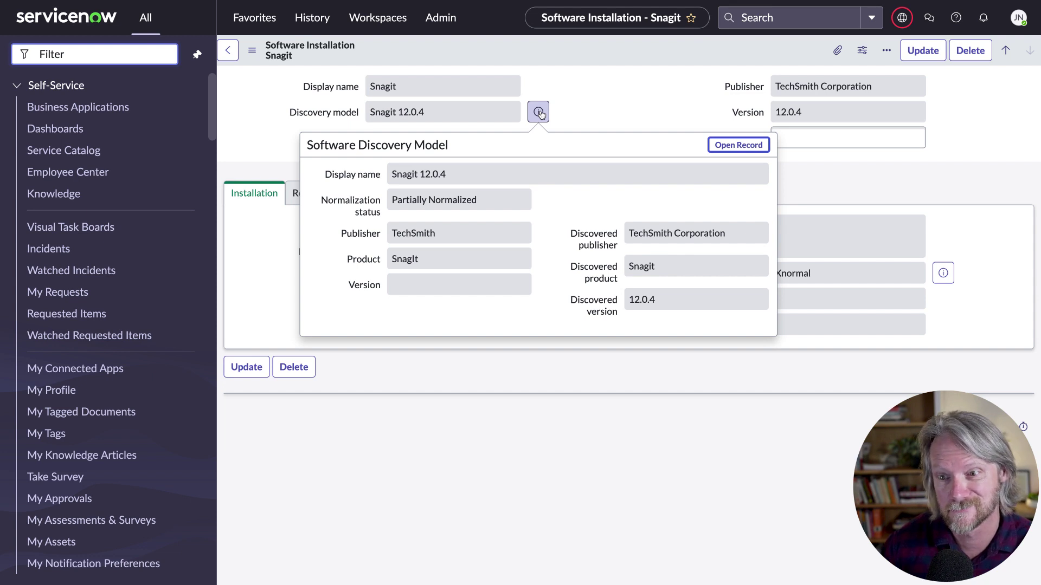
{"action": "left_click", "coordinate": [573, 113]}
{"action": "left_click", "coordinate": [233, 52]}
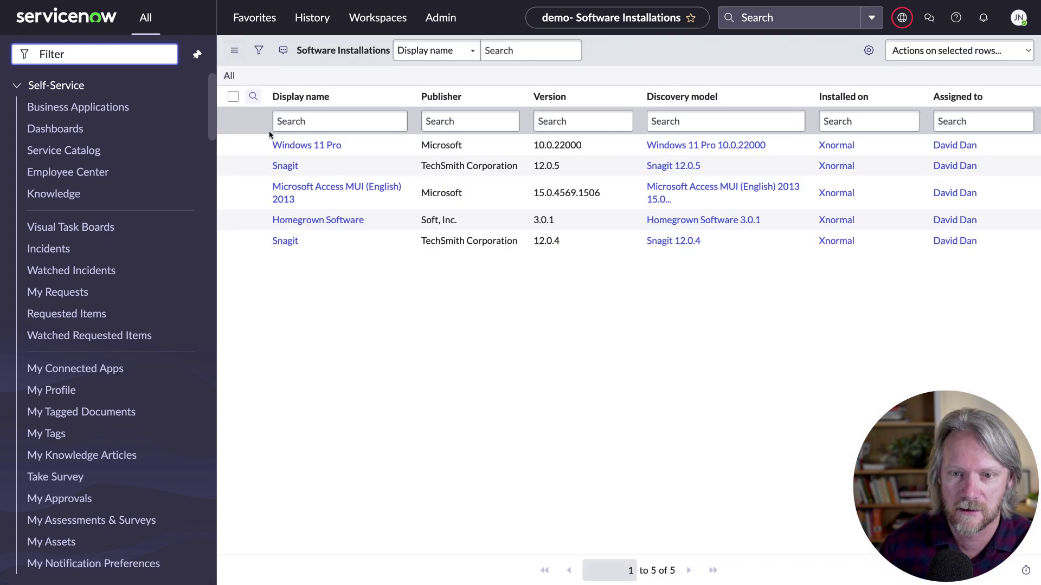
Step: Preview the discovery models of the Microsoft Access MUI (English) 2013 and Homegrown Software installations to examine their normalization
{"action": "left_click", "coordinate": [287, 190]}
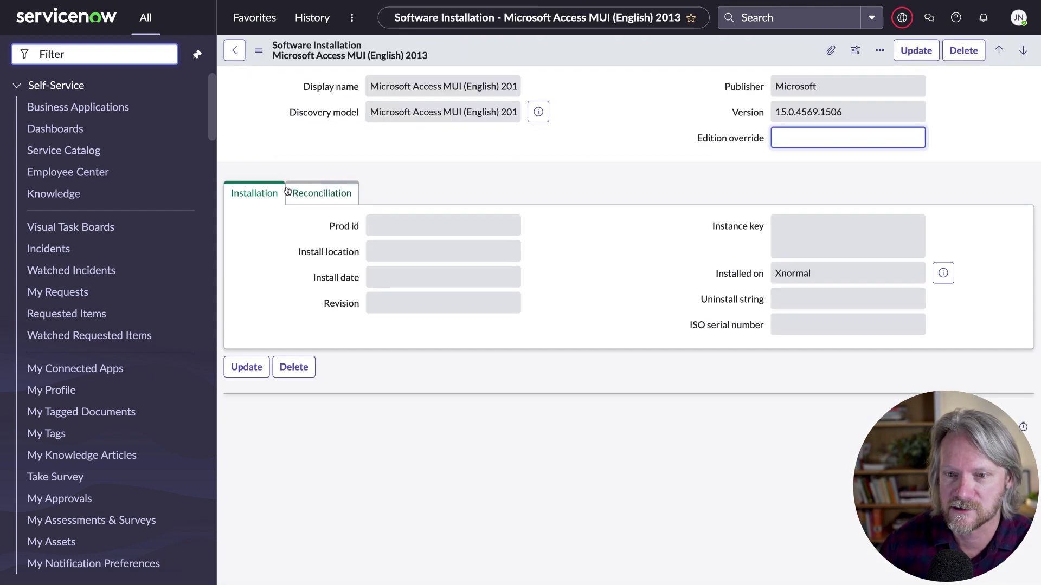
{"action": "left_click", "coordinate": [539, 112]}
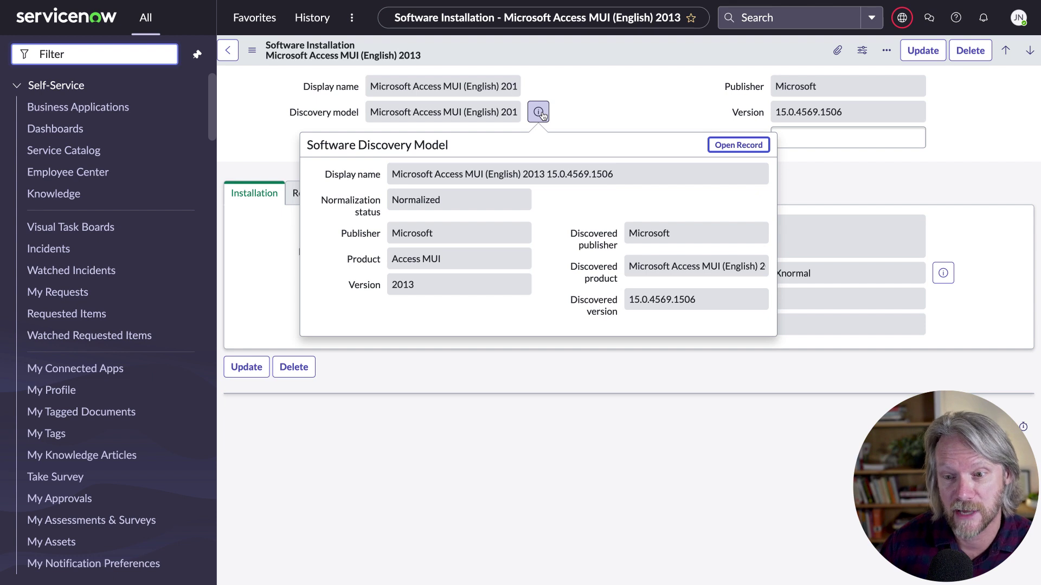
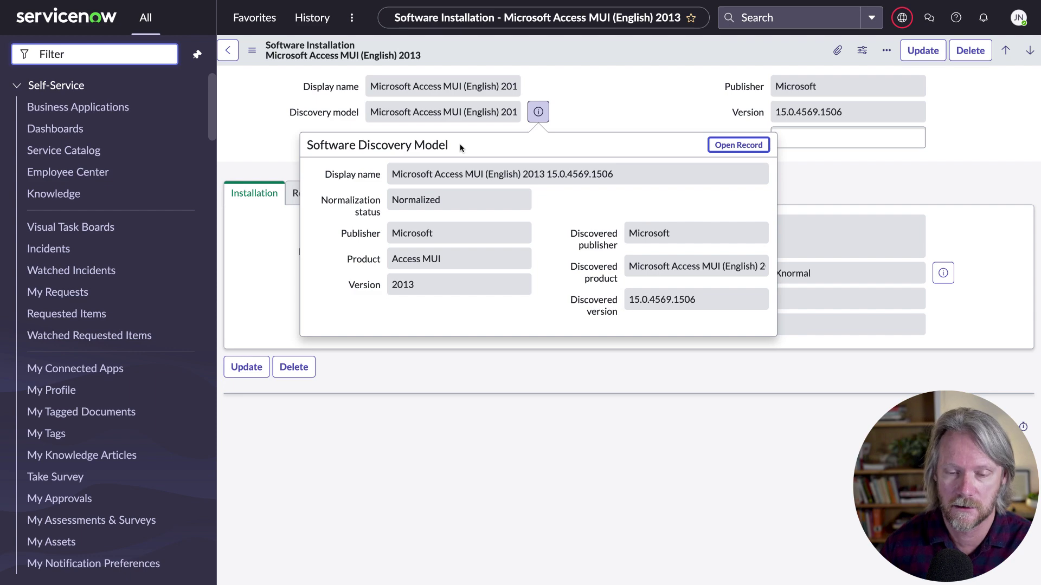
{"action": "left_click", "coordinate": [608, 121]}
{"action": "left_click", "coordinate": [234, 50]}
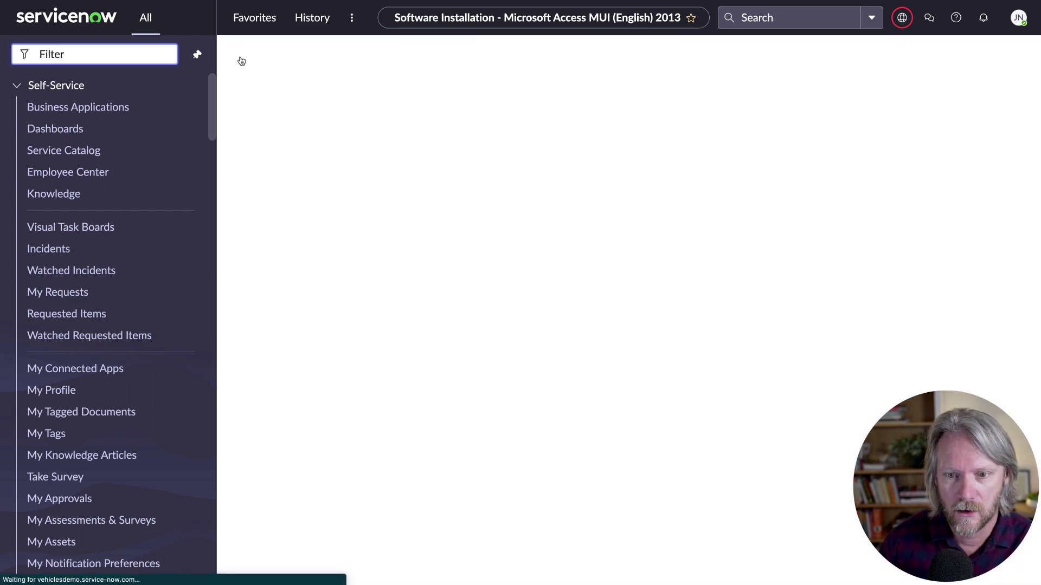
{"action": "left_click", "coordinate": [296, 225]}
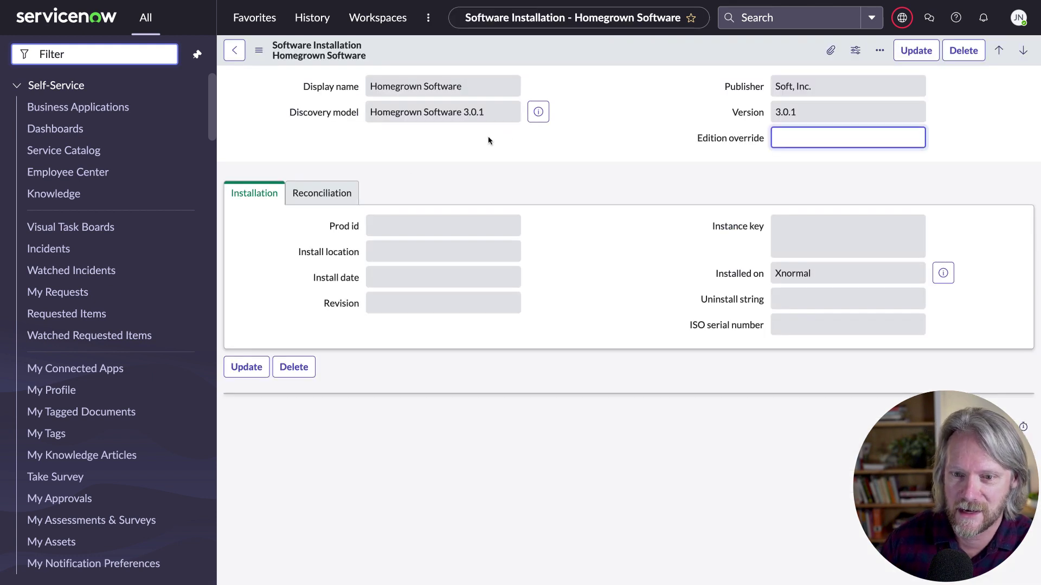
{"action": "left_click", "coordinate": [538, 114]}
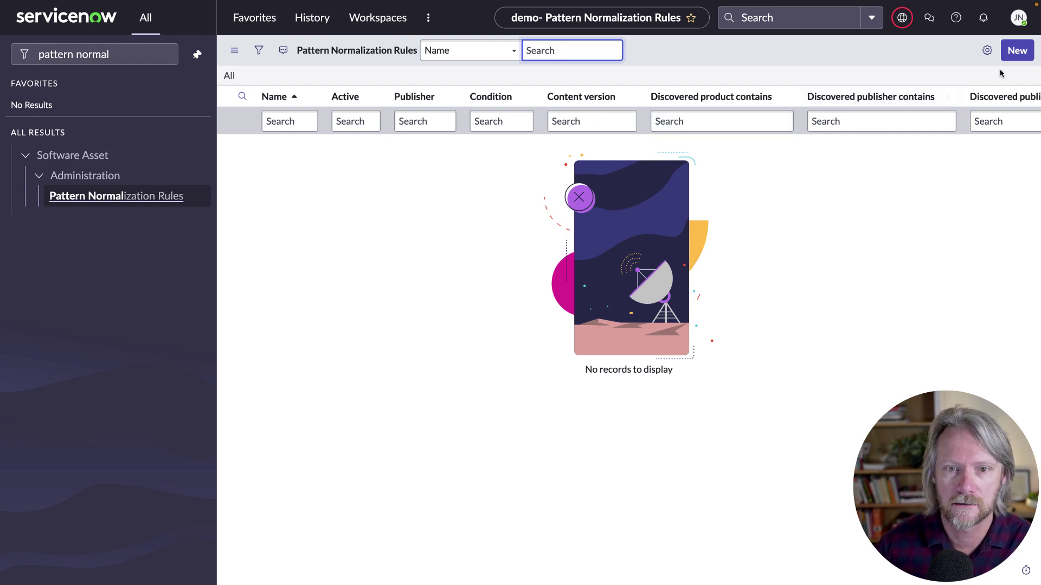
Step: Open the form for a new pattern normalization rule
{"action": "left_click", "coordinate": [1017, 52]}
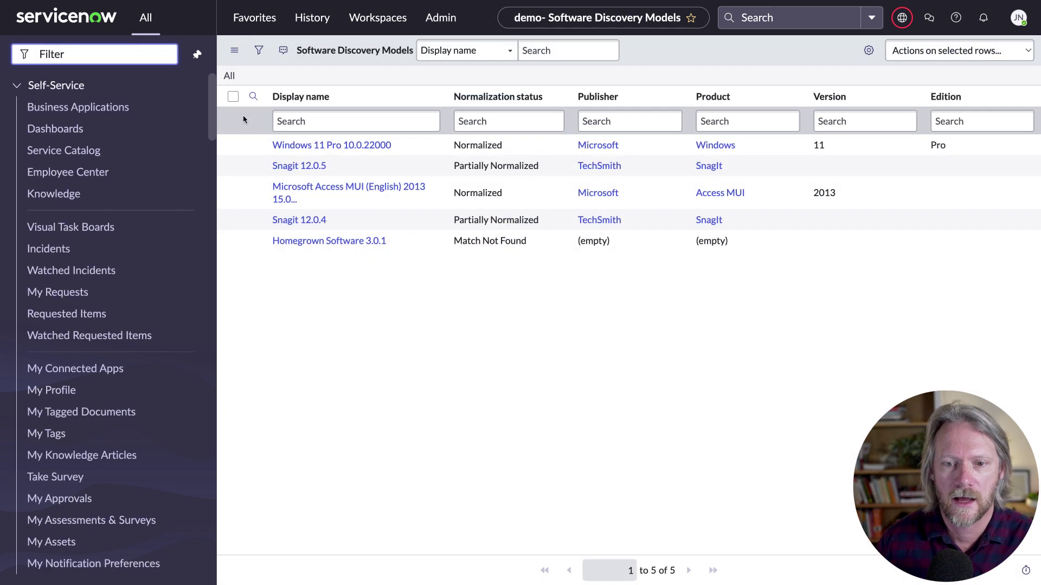
Step: Open the Snagit 12.0.5 discovery model, and show the matching discovery models for the TechSmith SnagIt 12 software model
{"action": "left_click", "coordinate": [293, 166]}
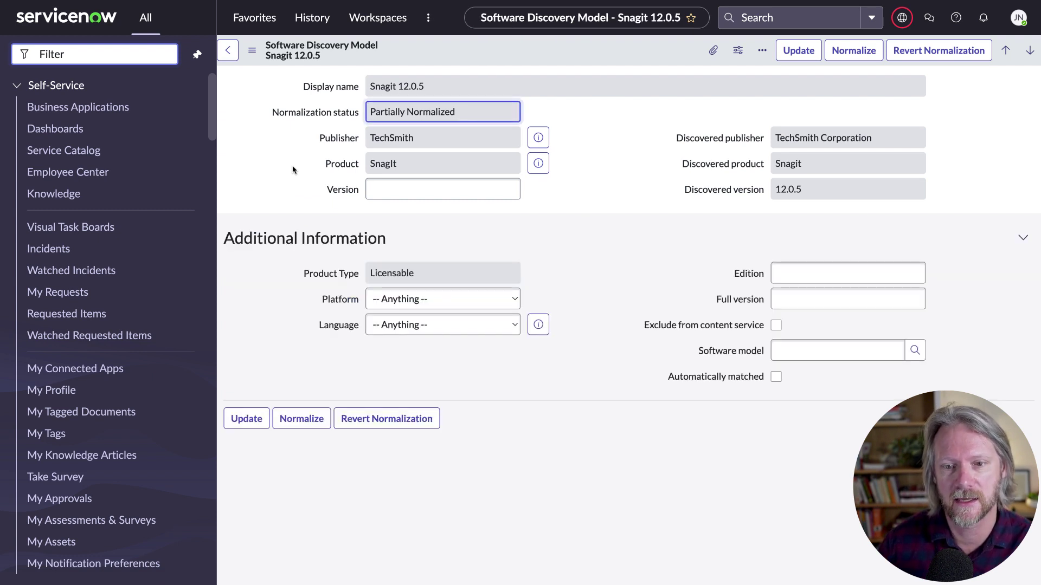
{"action": "left_click", "coordinate": [293, 170]}
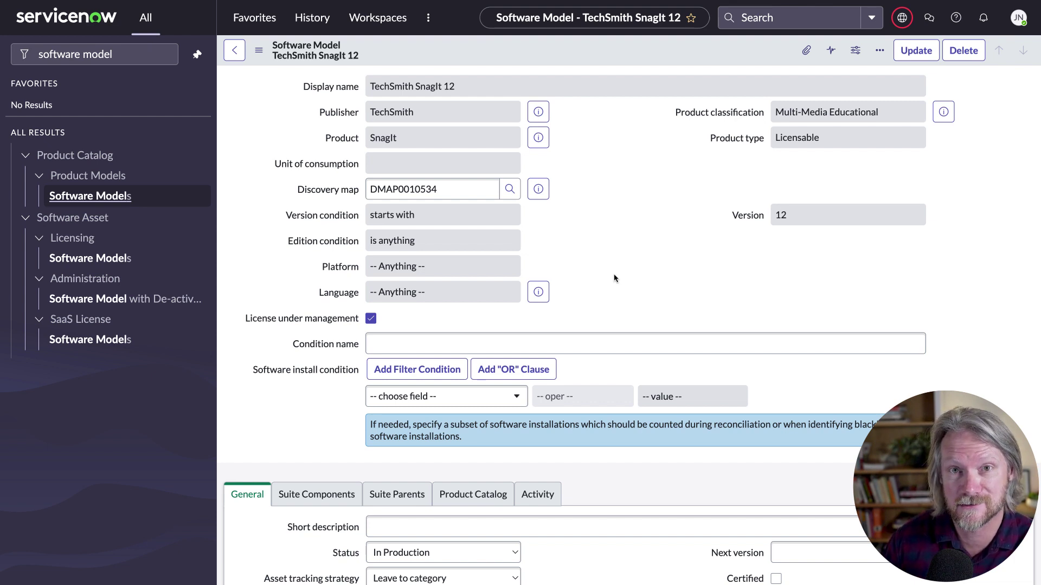
{"action": "scroll", "coordinate": [614, 278], "scroll_direction": "down", "scroll_amount": 8}
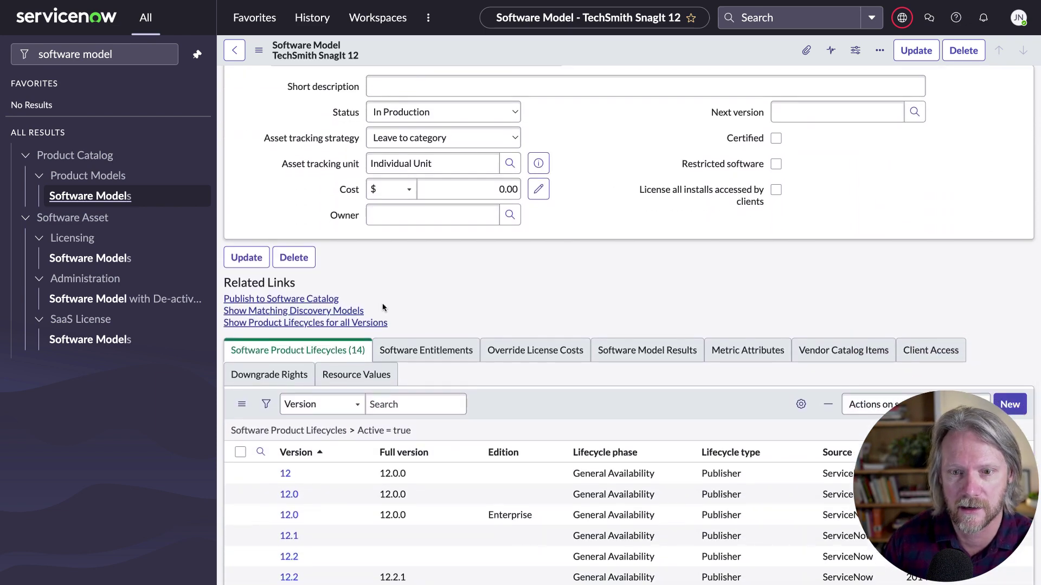
{"action": "left_click", "coordinate": [312, 316]}
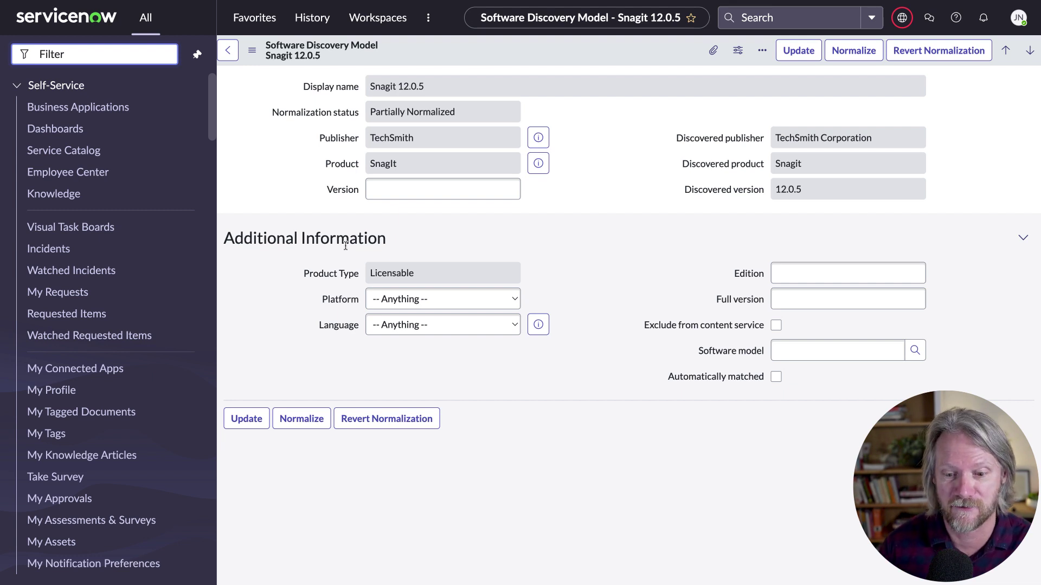
Step: Set the Snagit 12.0.5 discovery model's version to 12 and save the record
{"action": "left_click", "coordinate": [382, 191]}
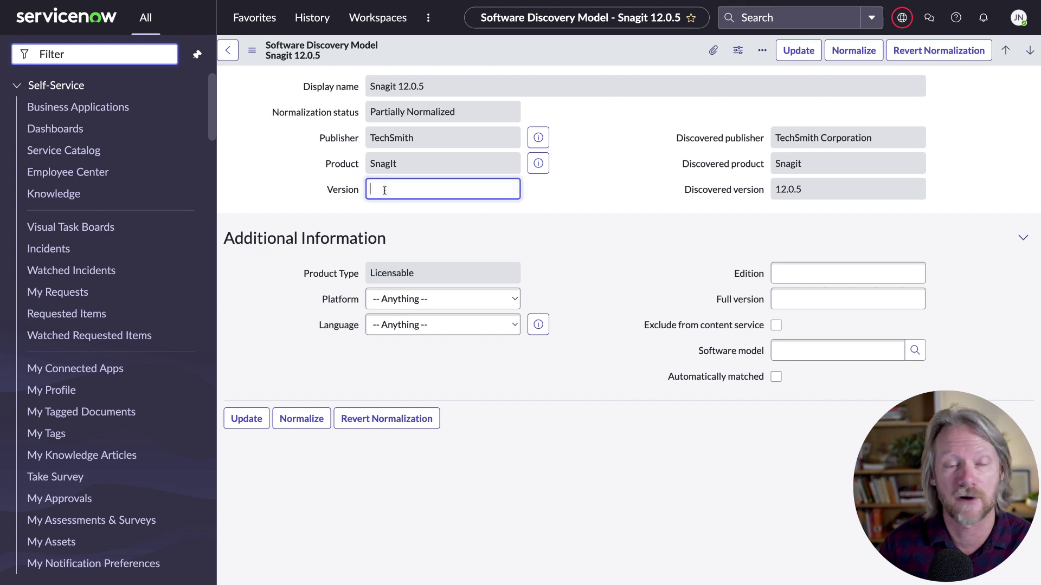
{"action": "type", "text": "12"}
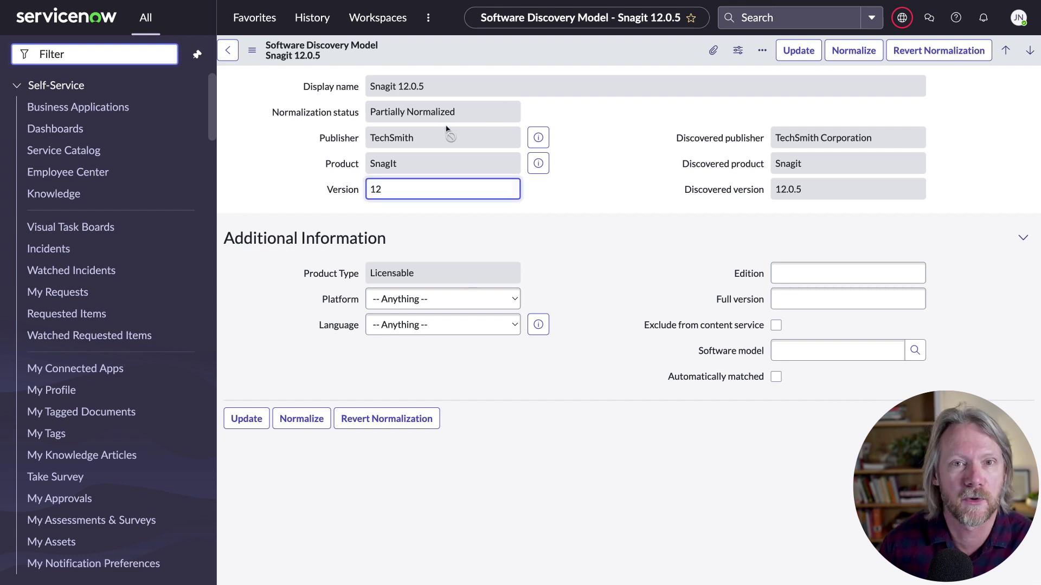
{"action": "right_click", "coordinate": [531, 46]}
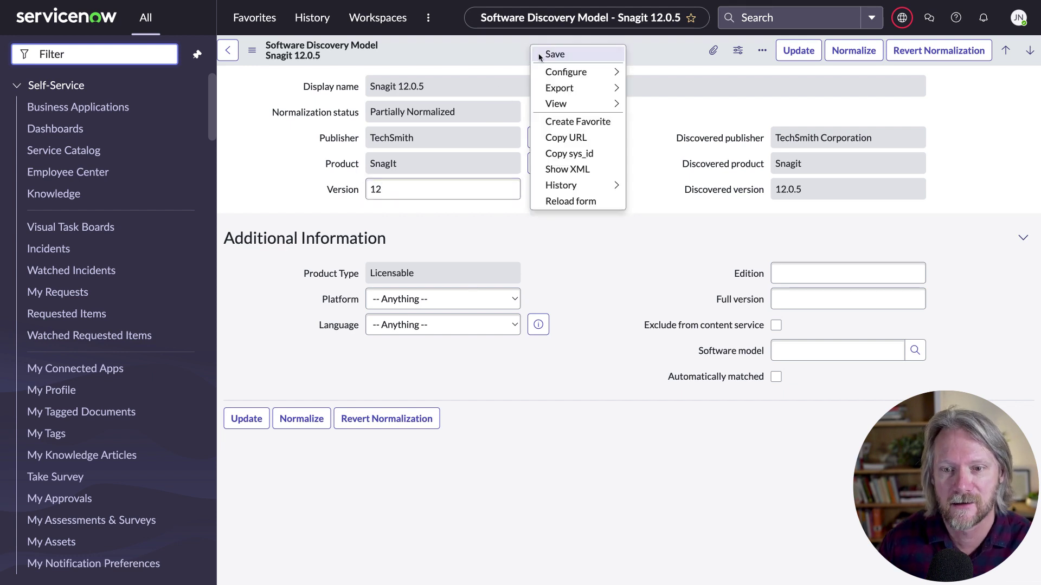
{"action": "left_click", "coordinate": [539, 56]}
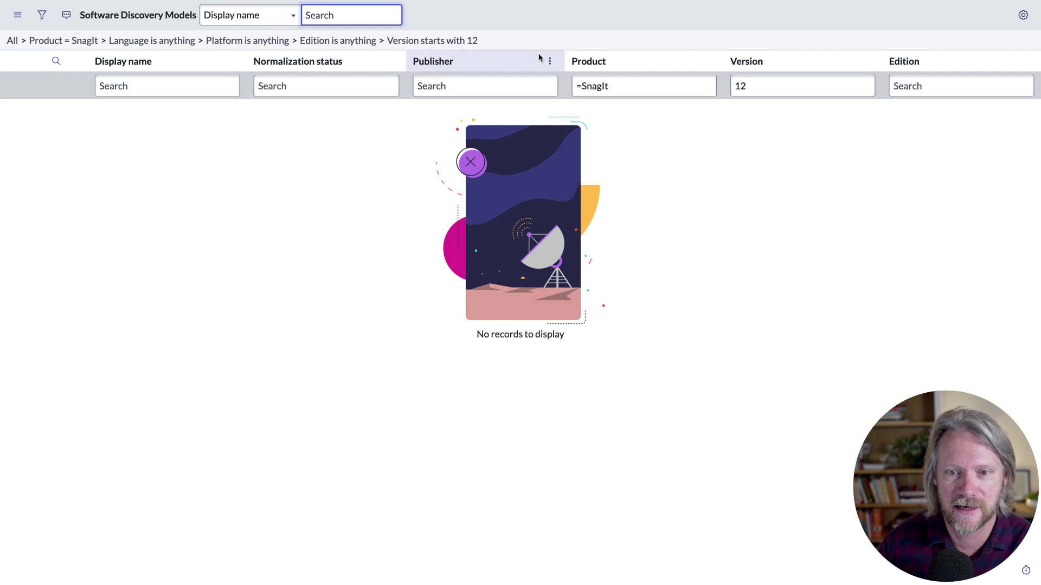
Step: Refresh the list of discovery models matching version starts with 12, then close it and return to the SnagIt 12 software model
{"action": "left_click", "coordinate": [460, 43]}
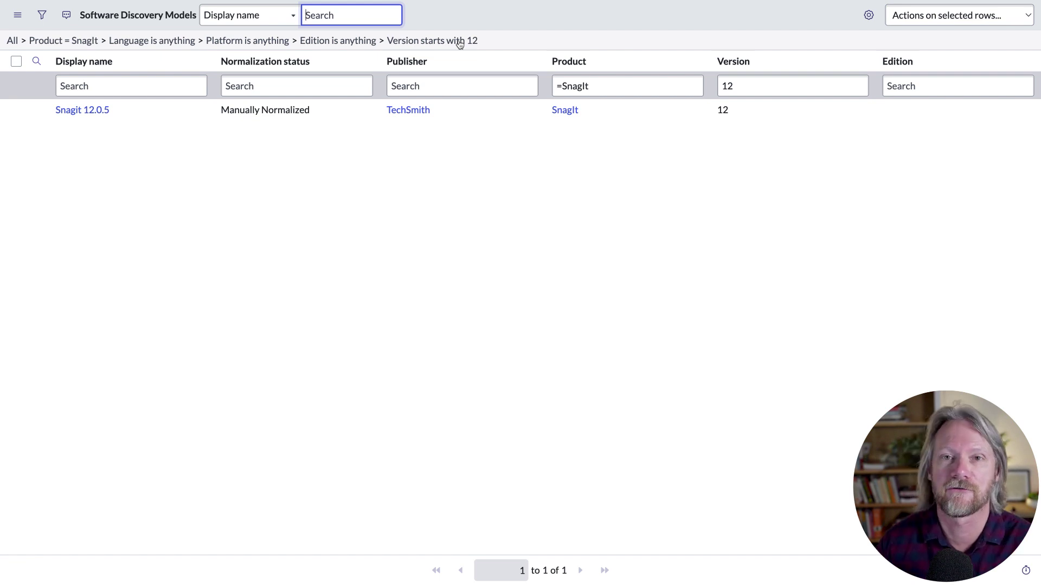
{"action": "key", "text": "ctrl+w"}
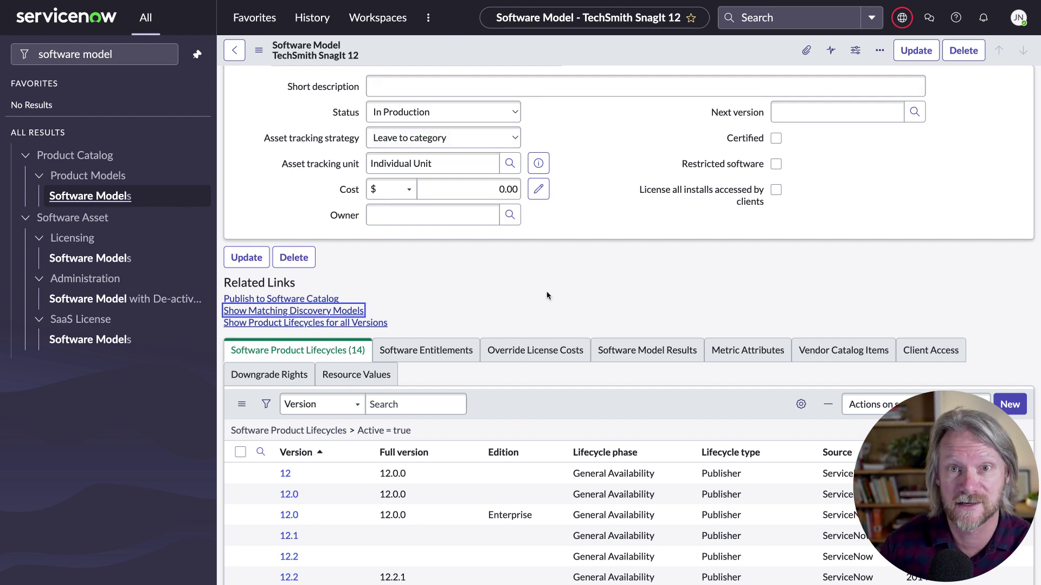
{"action": "scroll", "coordinate": [559, 299], "scroll_direction": "up", "scroll_amount": 7}
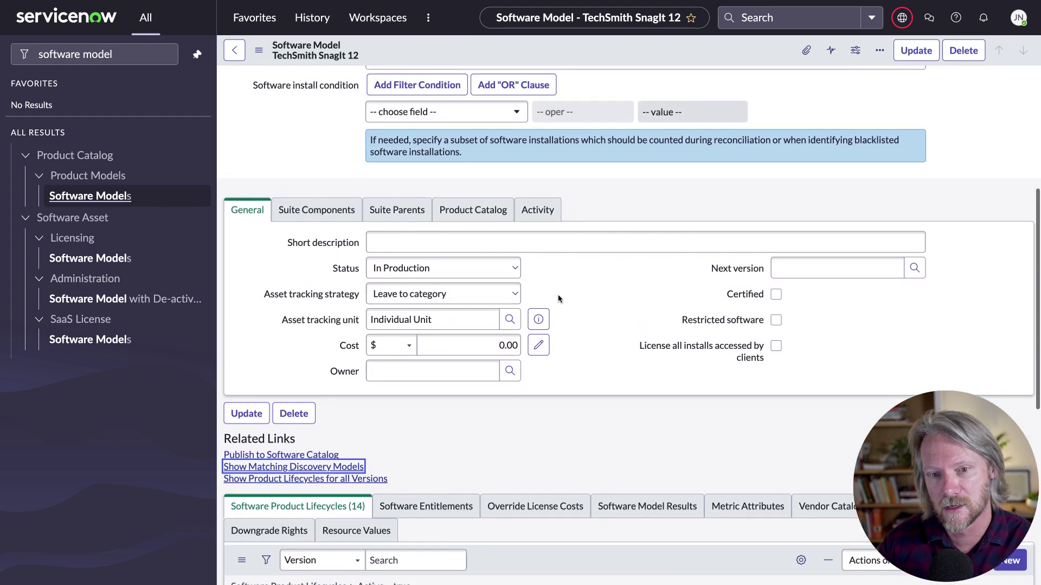
Step: Open the Snagit 12.0.4 discovery model, set its version to 12, and save the record
{"action": "scroll", "coordinate": [559, 298], "scroll_direction": "up", "scroll_amount": 1}
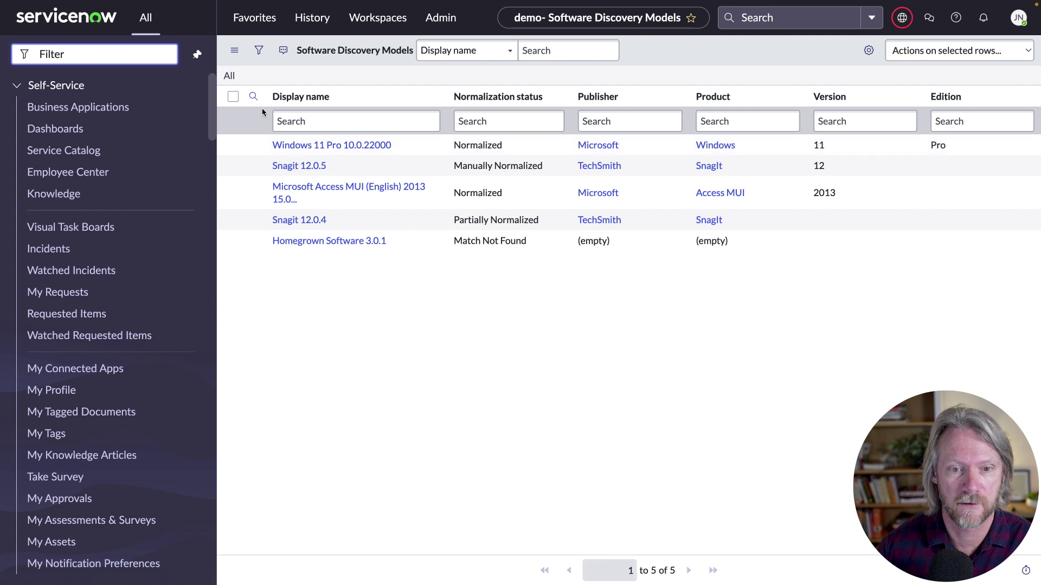
{"action": "left_click", "coordinate": [313, 220]}
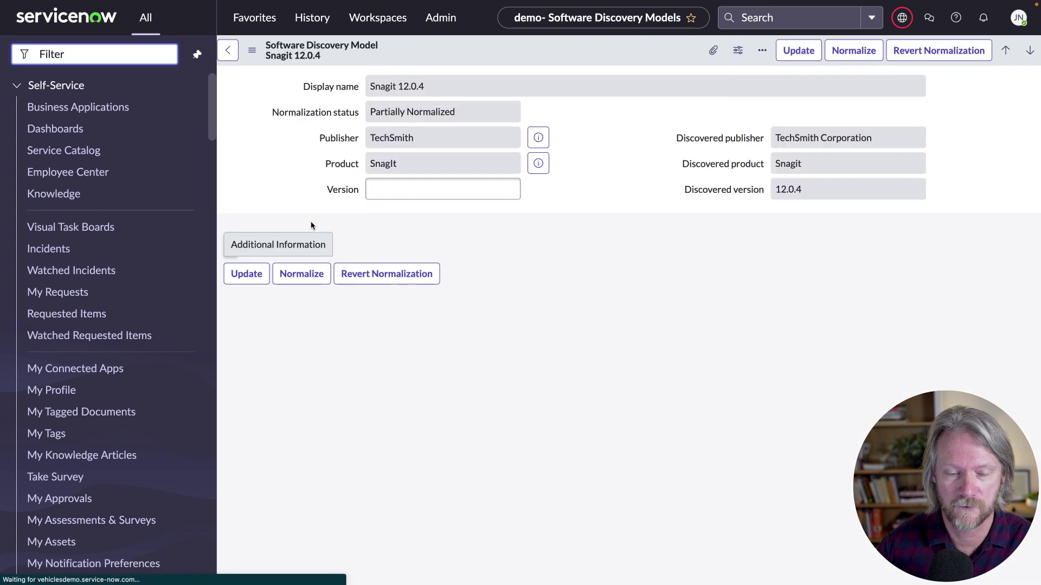
{"action": "left_click", "coordinate": [378, 190]}
{"action": "type", "text": "2"}
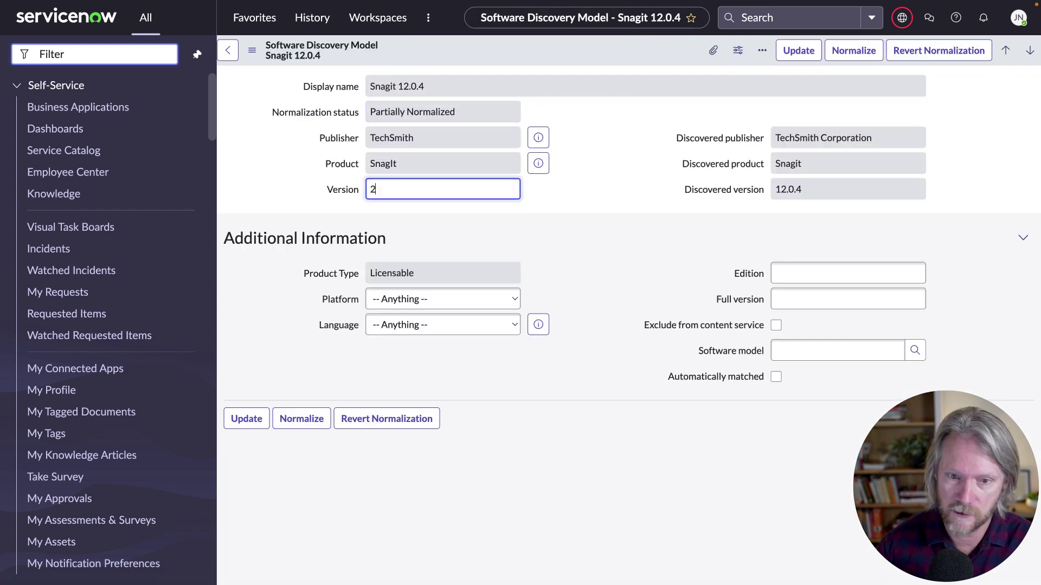
{"action": "type", "text": "1"}
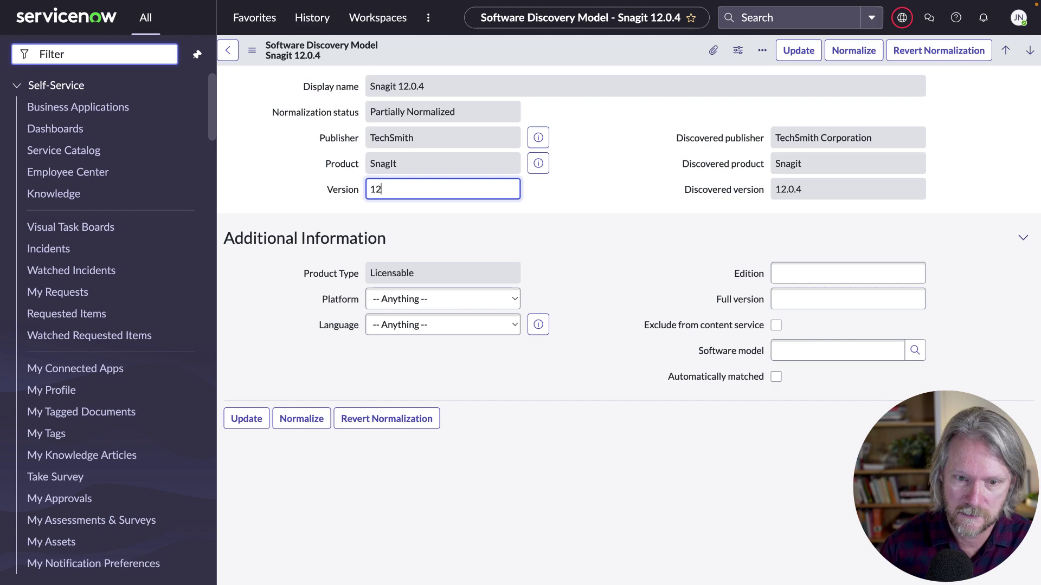
{"action": "right_click", "coordinate": [504, 59]}
{"action": "left_click", "coordinate": [513, 66]}
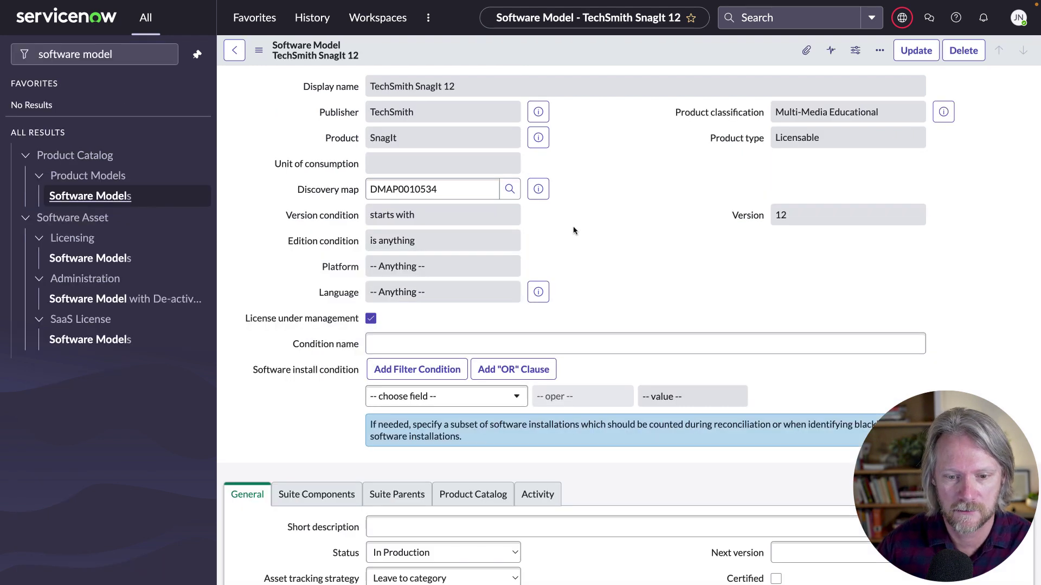
Step: Show the matching discovery models for the TechSmith SnagIt 12 software model, then close the list
{"action": "scroll", "coordinate": [598, 230], "scroll_direction": "down", "scroll_amount": 5}
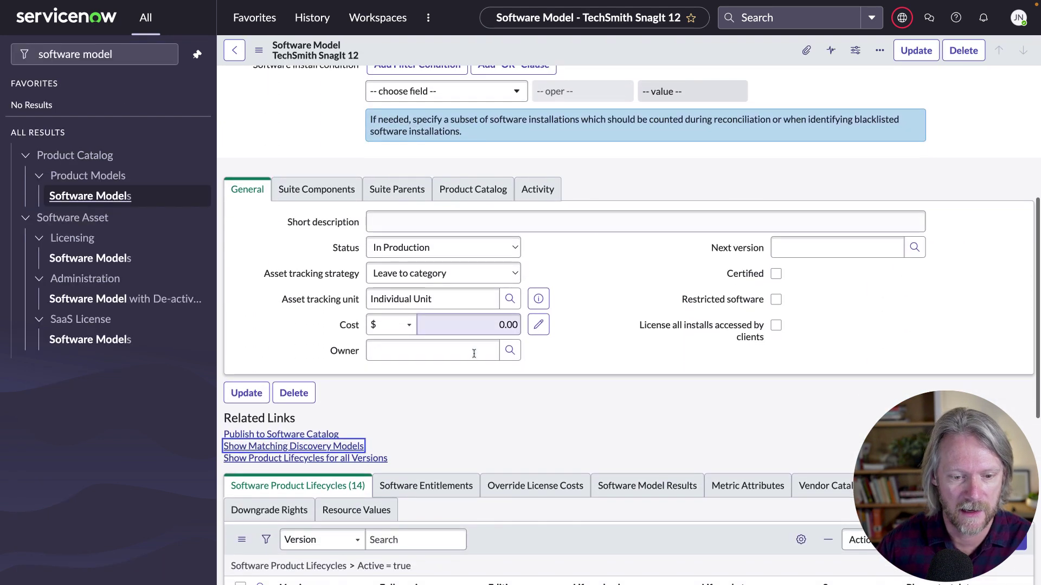
{"action": "left_click", "coordinate": [331, 447]}
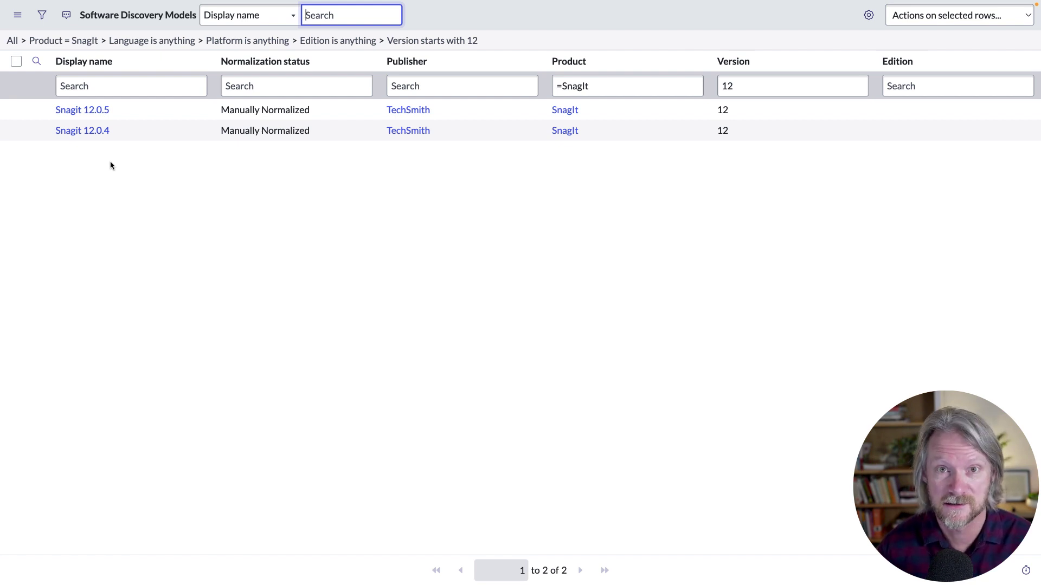
{"action": "key", "text": "ctrl+w"}
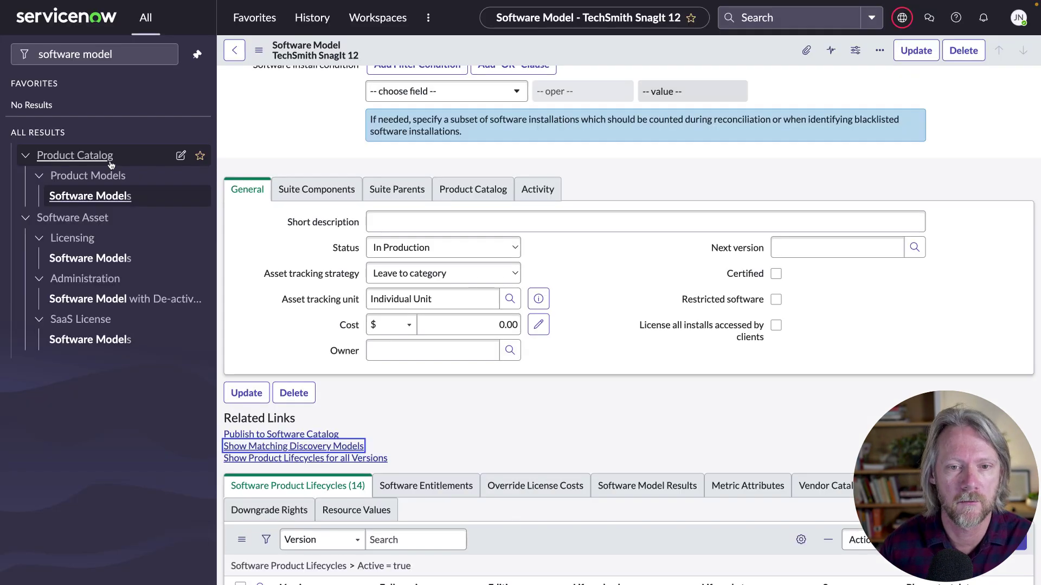